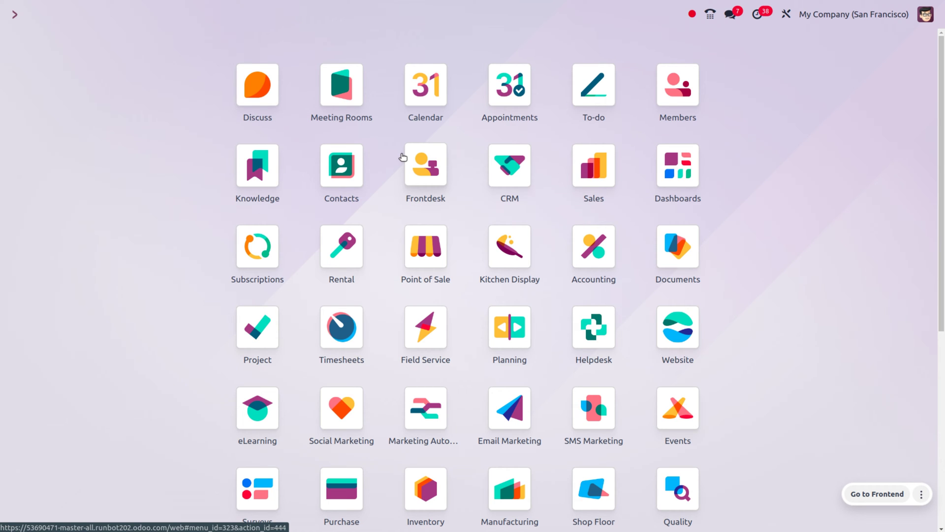
# Open the Manufacturing app through a 'manu' search and go to its Configuration Settings
pyautogui.write('manu')
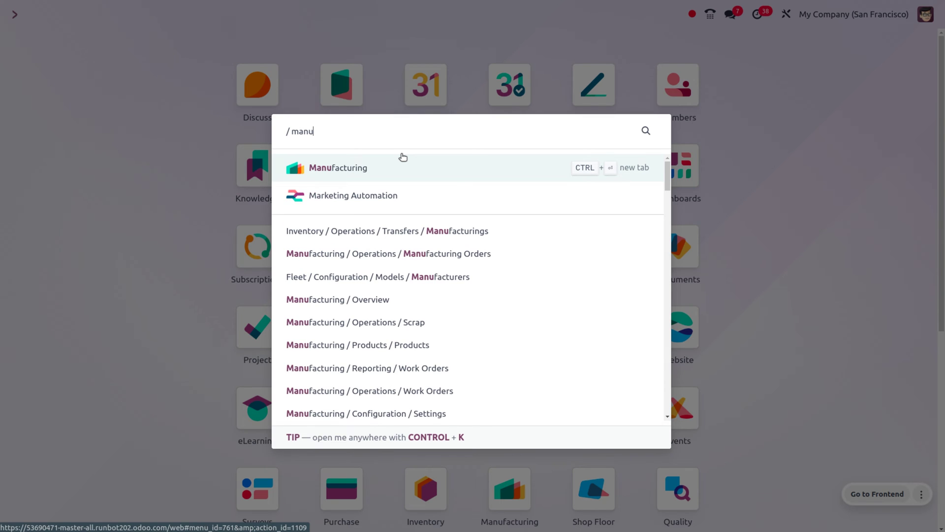
pyautogui.press('Return')
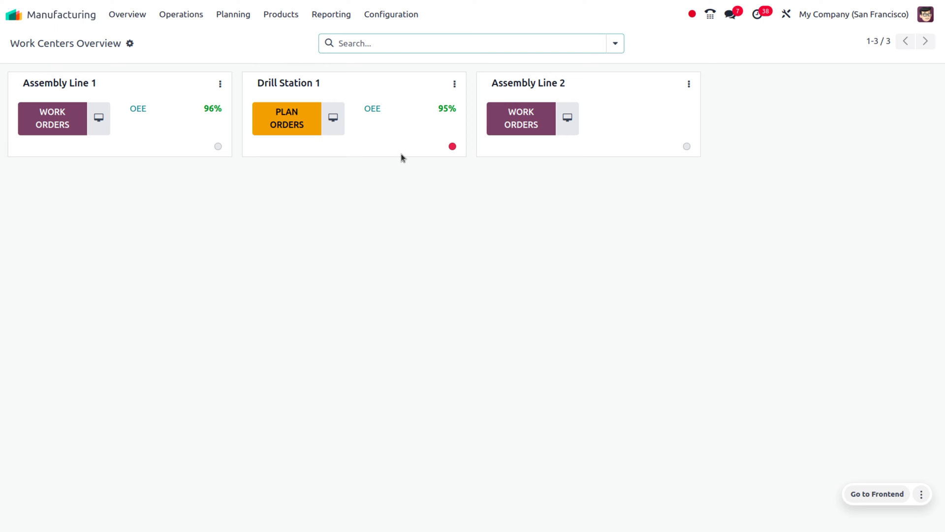
pyautogui.click(398, 14)
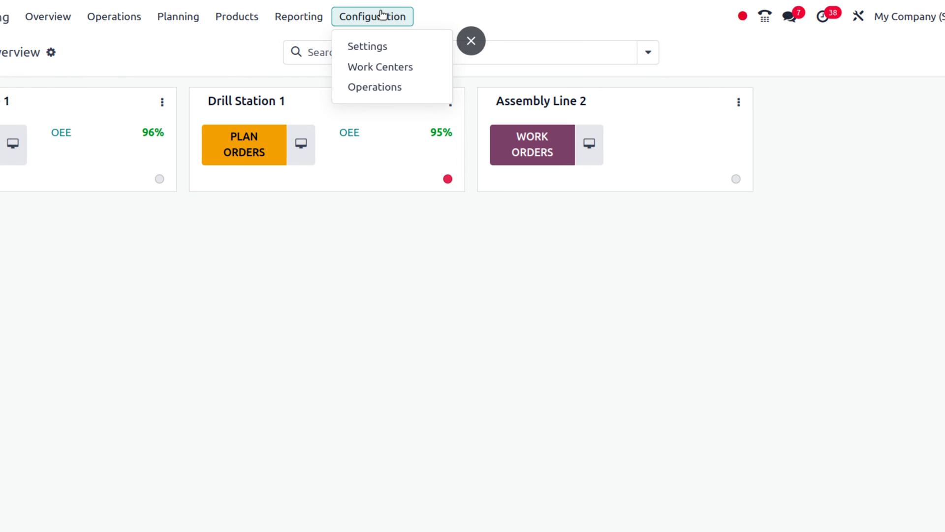
pyautogui.click(394, 40)
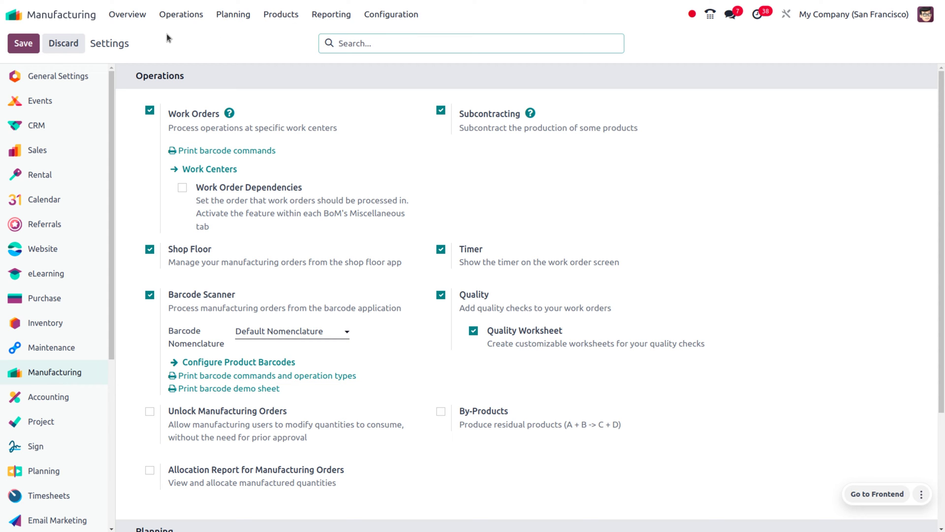
# Return to the Work Centers Overview listing Assembly Line 1, Drill Station 1 and Assembly Line 2
pyautogui.click(382, 11)
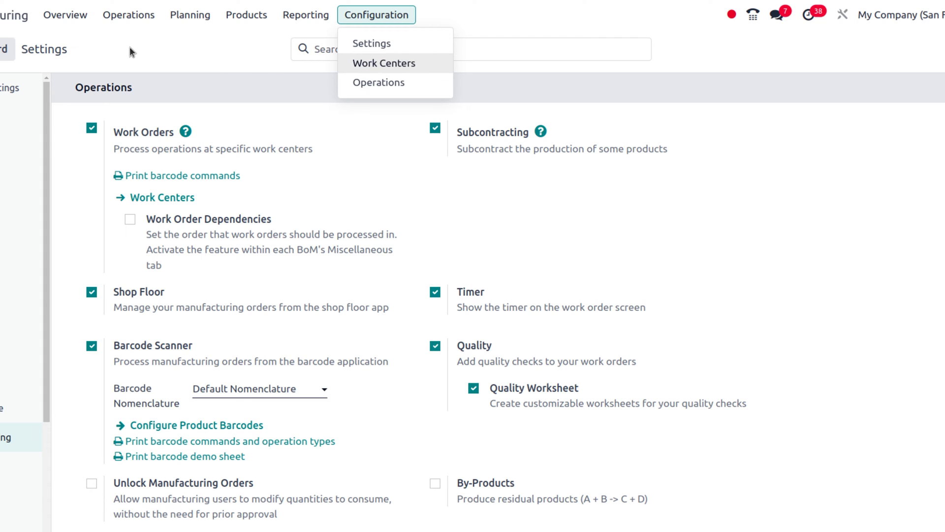
pyautogui.click(69, 21)
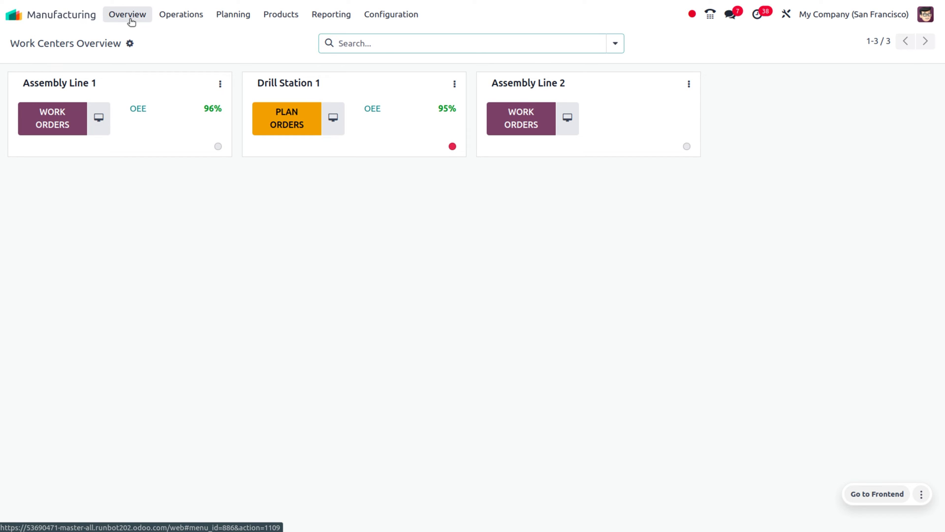
pyautogui.click(335, 14)
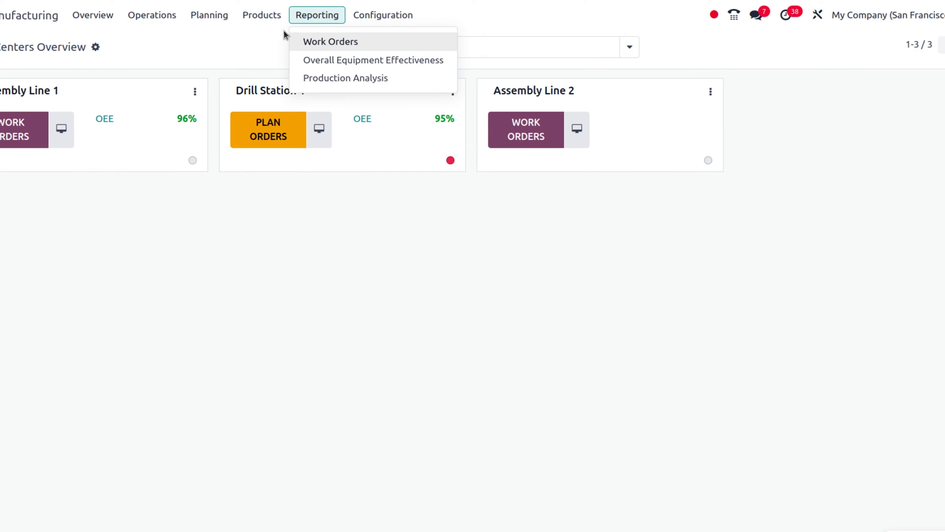
# Open the Desk Combination bill of materials and view its Assembling operation on Assembly Line 1 (60:00)
pyautogui.moveTo(266, 20)
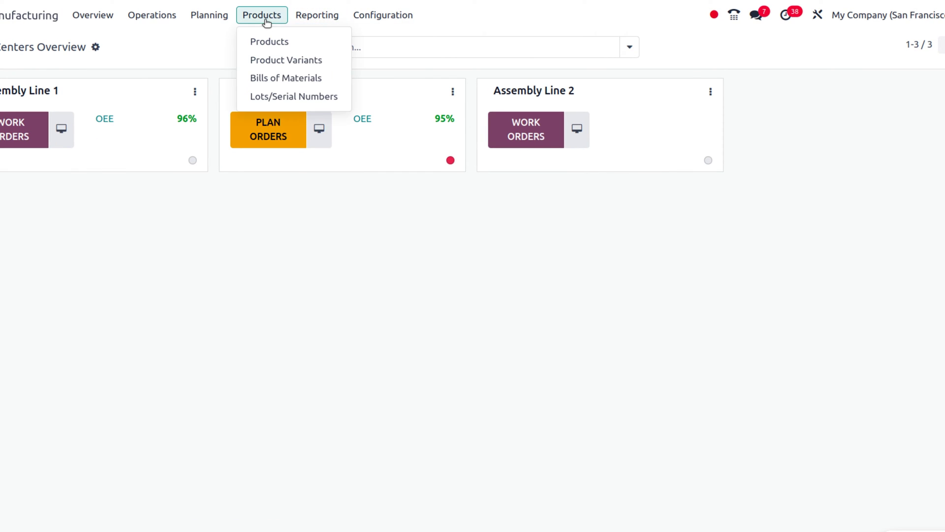
pyautogui.click(272, 78)
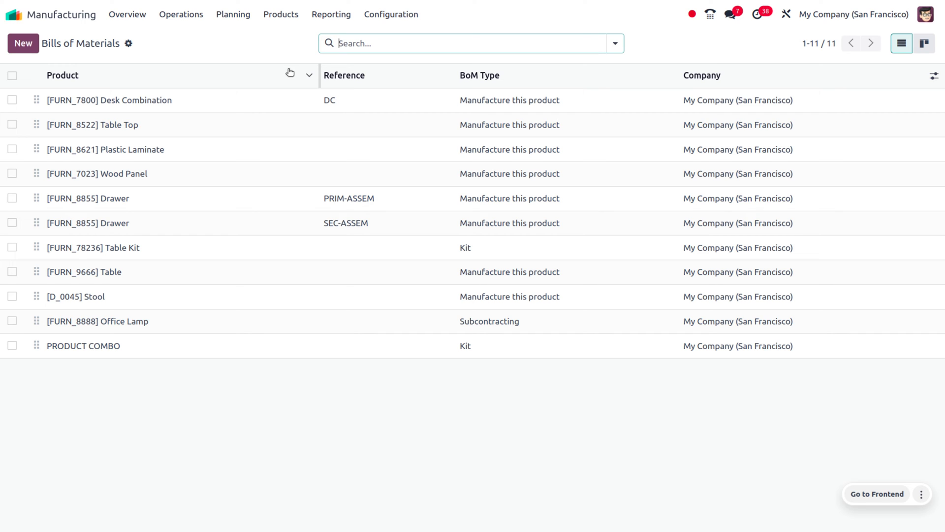
pyautogui.click(271, 99)
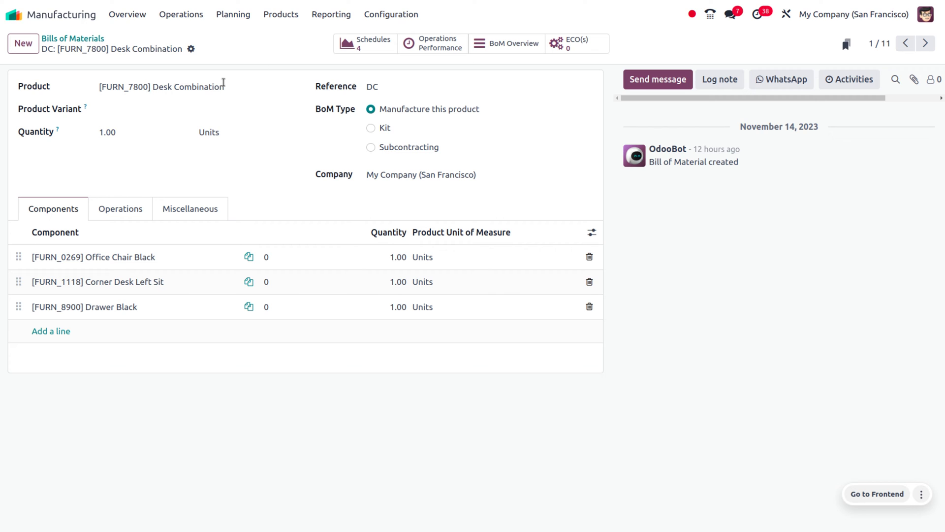
pyautogui.click(130, 210)
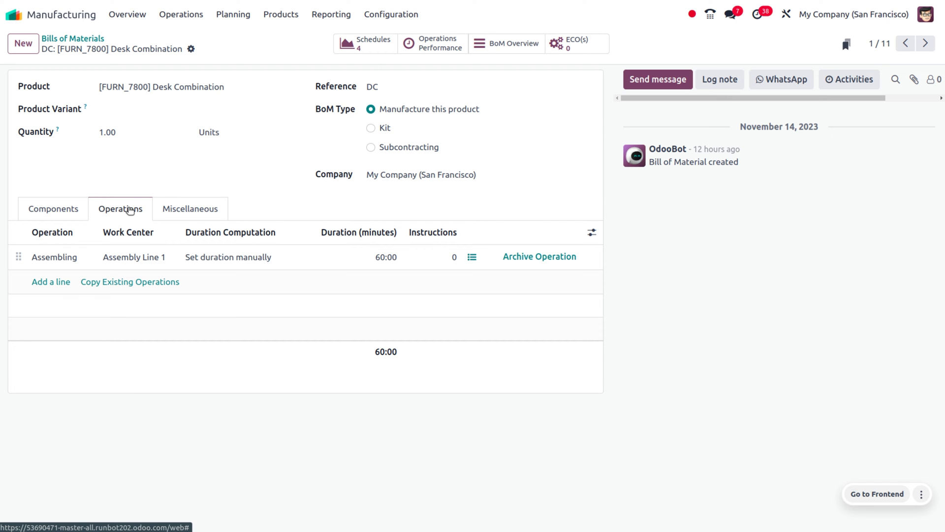
pyautogui.click(172, 16)
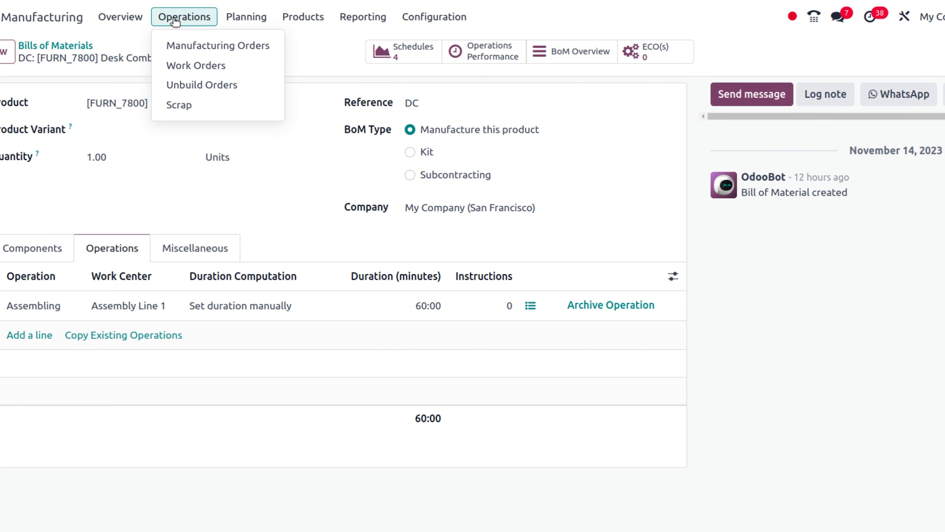
# Create and save draft order WH/MO/00010 for 1 Desk Combination using the DC Desk Combination BoM
pyautogui.click(187, 45)
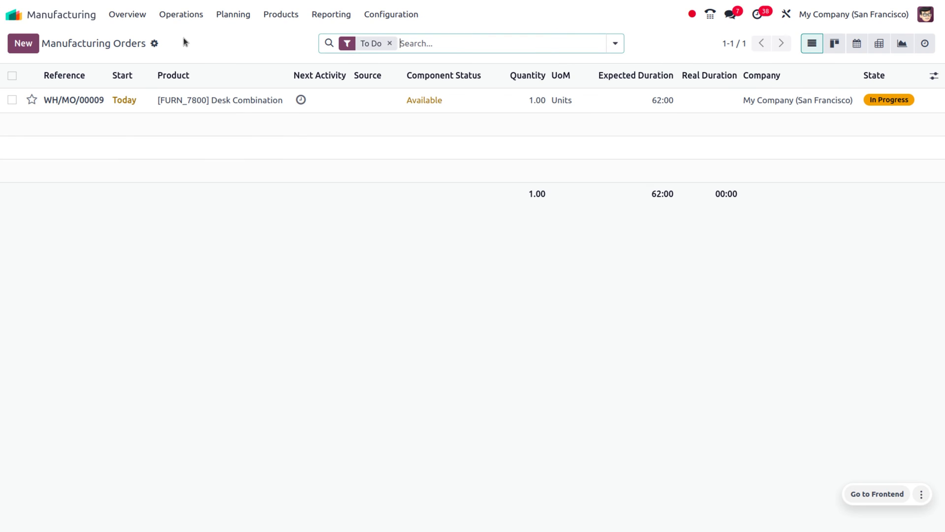
pyautogui.click(23, 43)
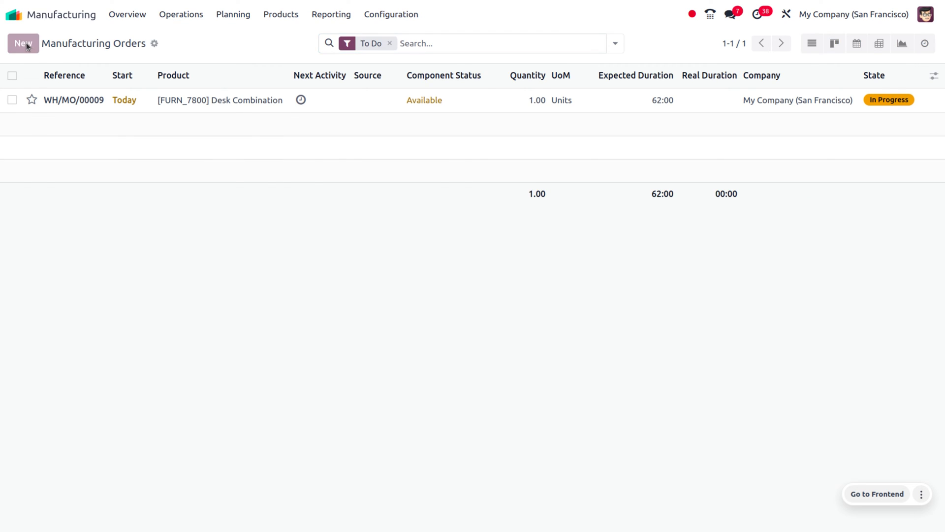
pyautogui.click(148, 162)
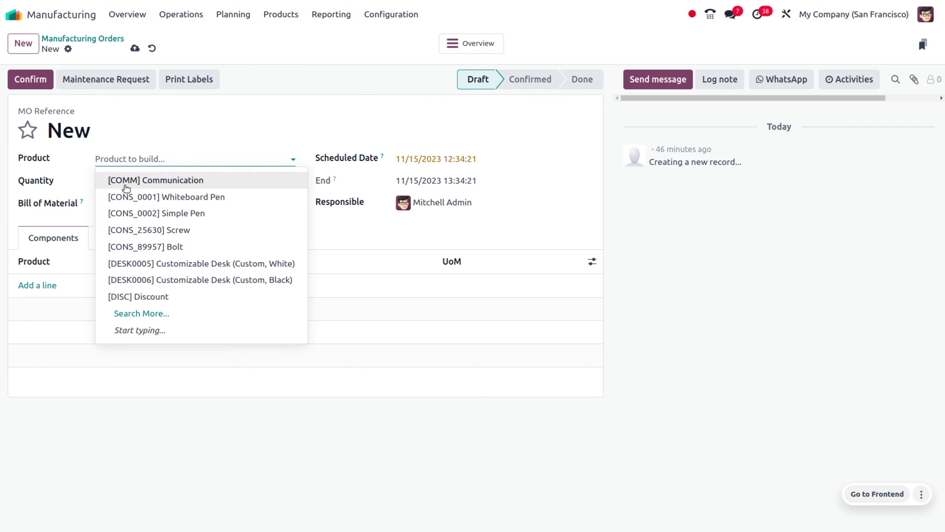
pyautogui.click(67, 212)
pyautogui.click(119, 209)
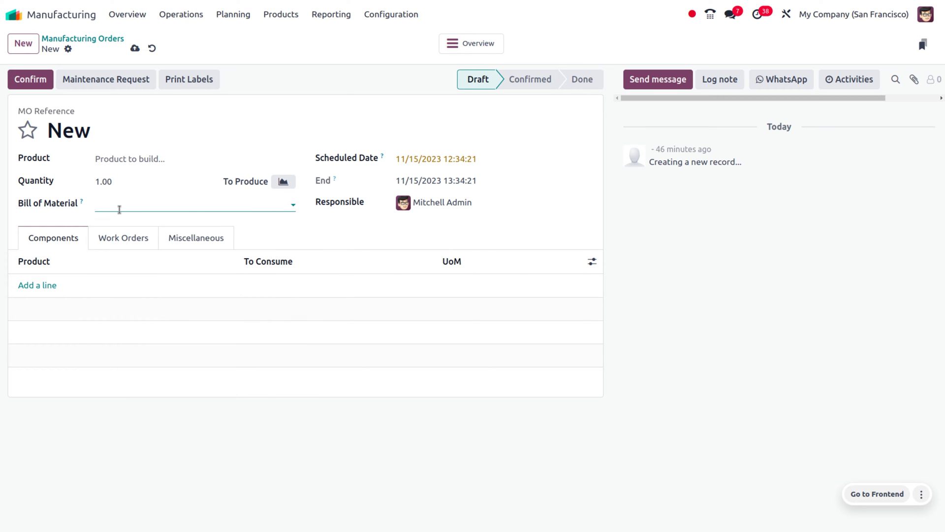
pyautogui.click(120, 210)
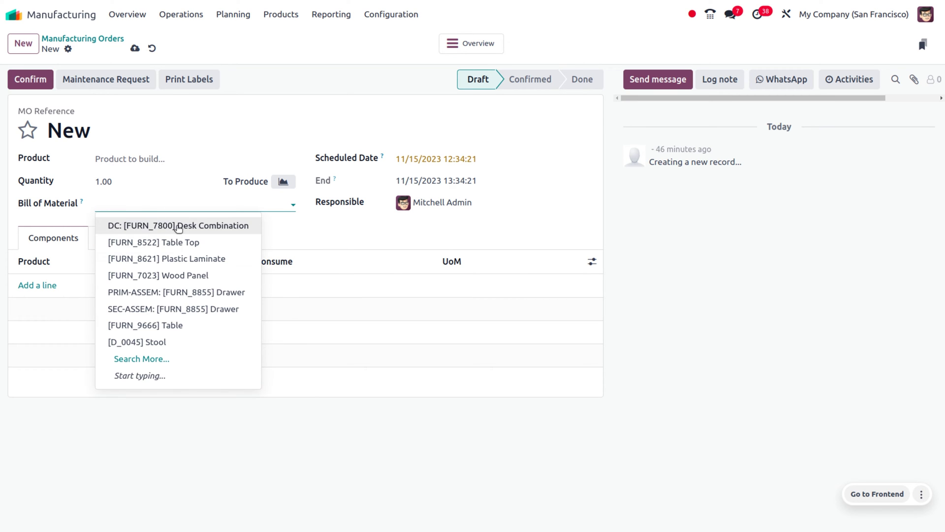
pyautogui.click(173, 224)
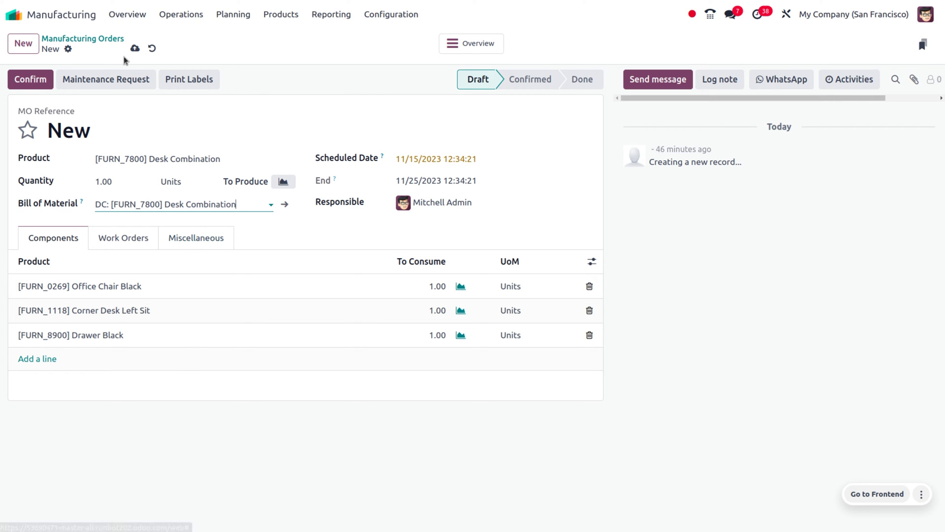
pyautogui.click(134, 48)
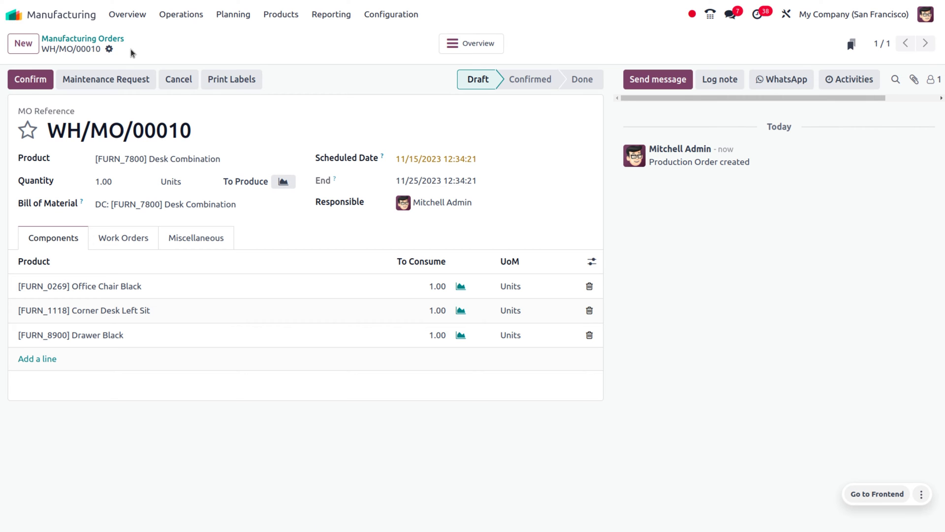
pyautogui.click(15, 13)
pyautogui.write('sh')
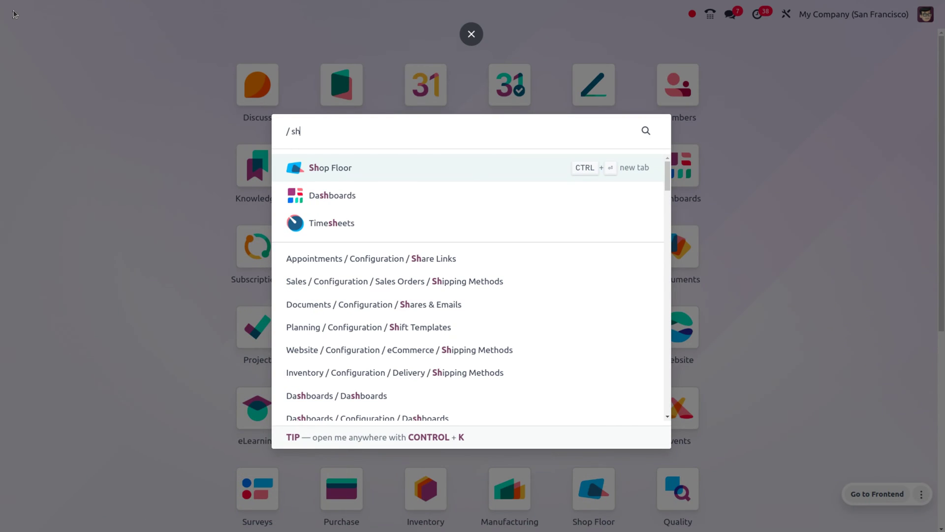
pyautogui.press('Return')
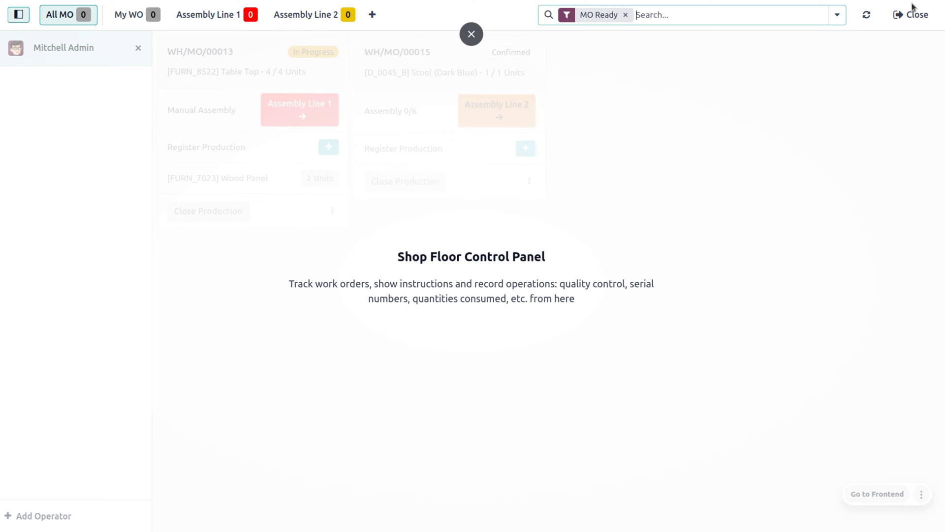
pyautogui.click(928, 11)
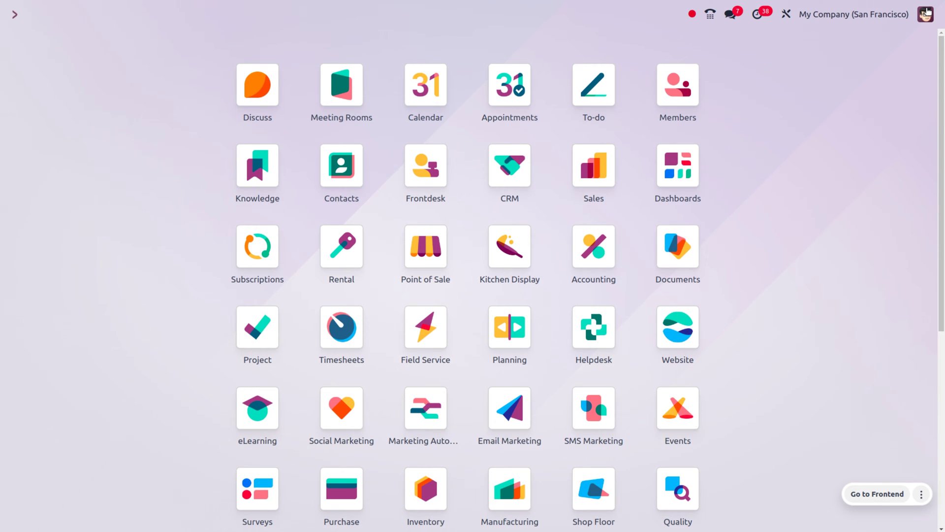
# Open WH/MO/00010 from the Manufacturing Orders list and confirm it so its components are available
pyautogui.write('mau')
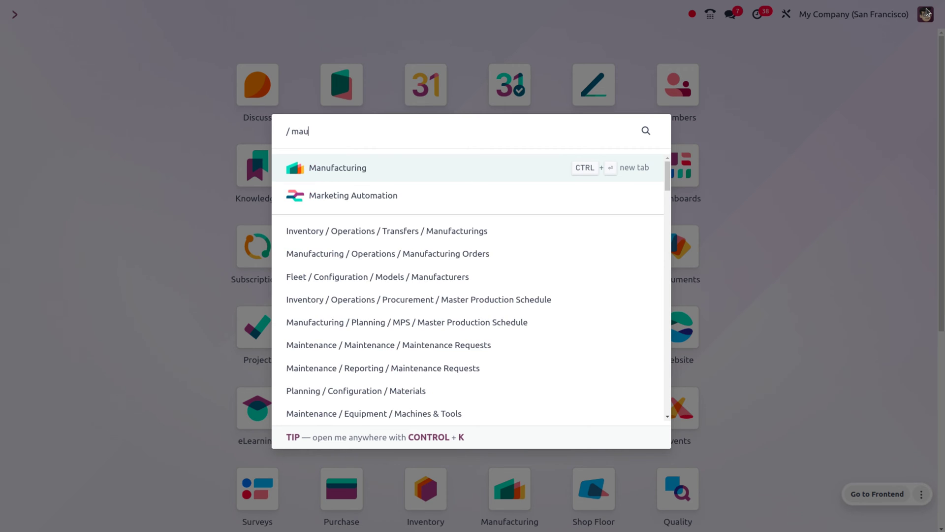
pyautogui.press('Return')
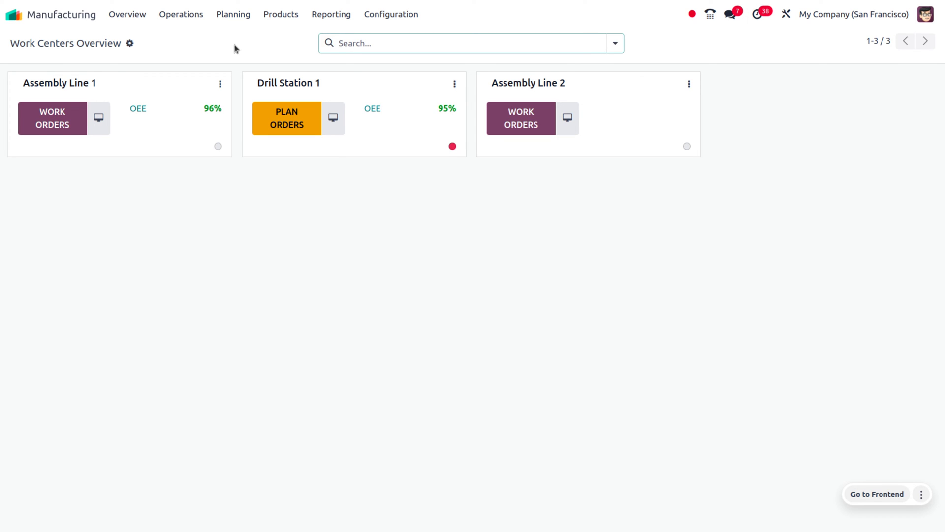
pyautogui.click(178, 18)
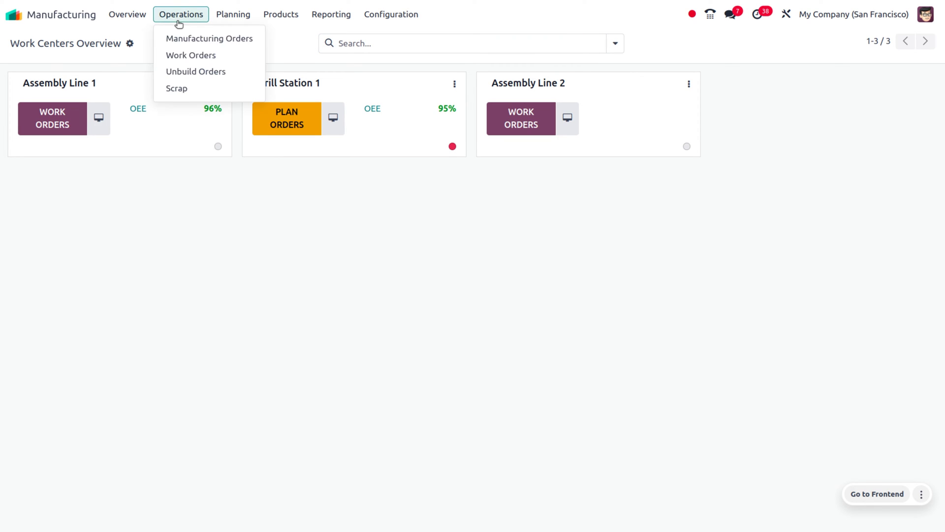
pyautogui.click(196, 41)
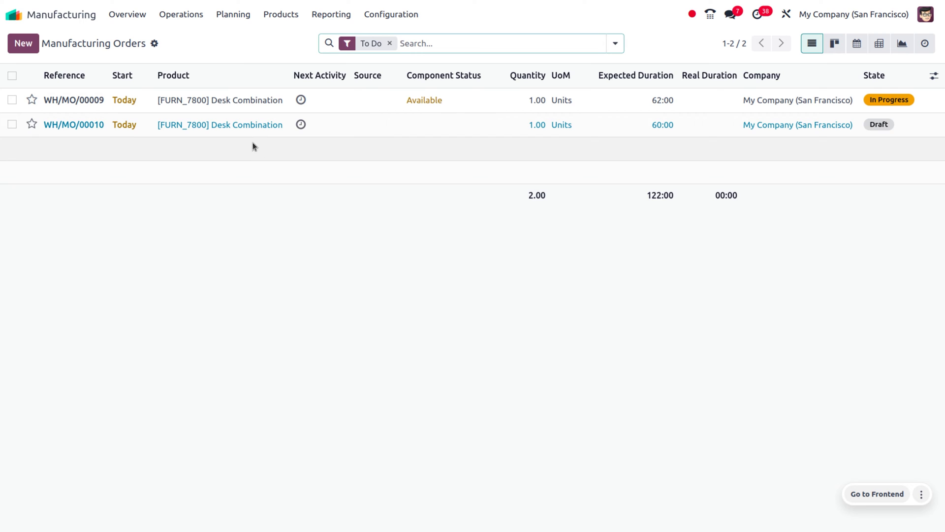
pyautogui.click(211, 125)
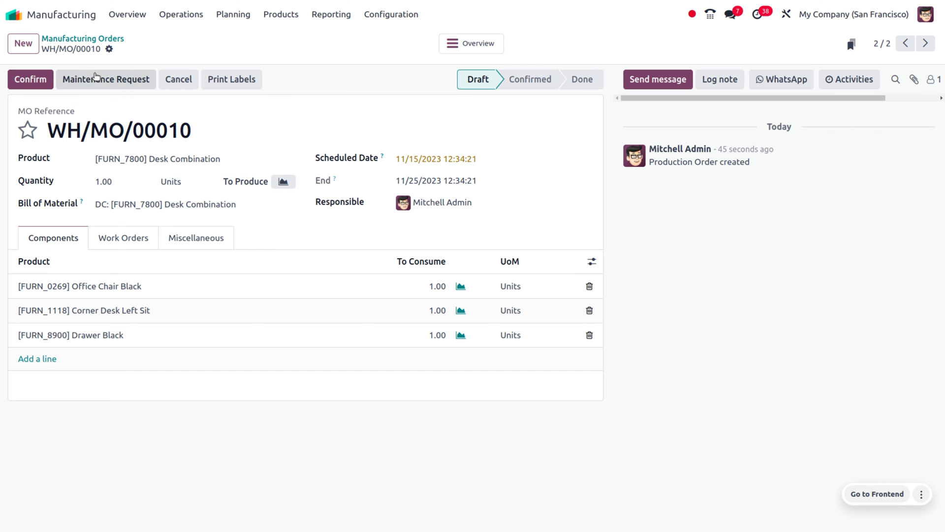
pyautogui.click(29, 80)
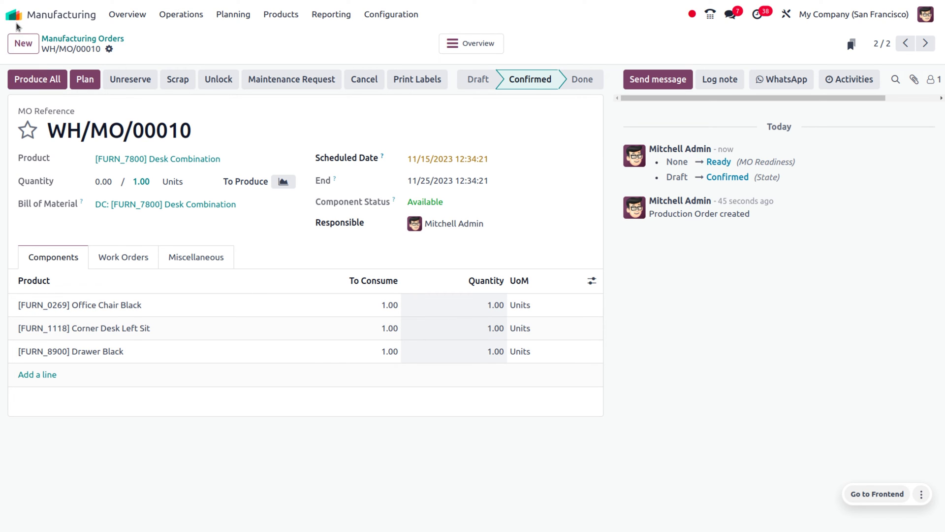
# Open Shop Floor through an 'sh' search to see the WH/MO/00010 Desk Combination card
pyautogui.click(15, 21)
pyautogui.write('sh')
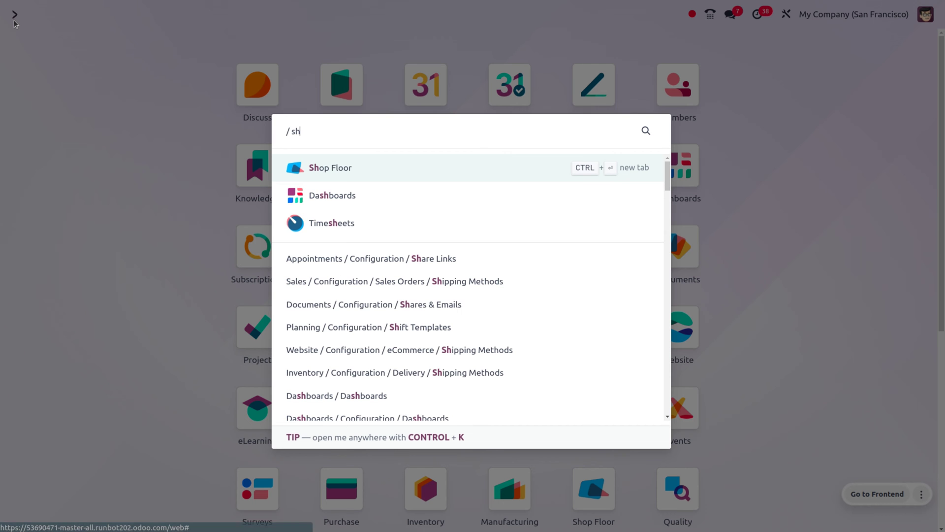
pyautogui.press('Return')
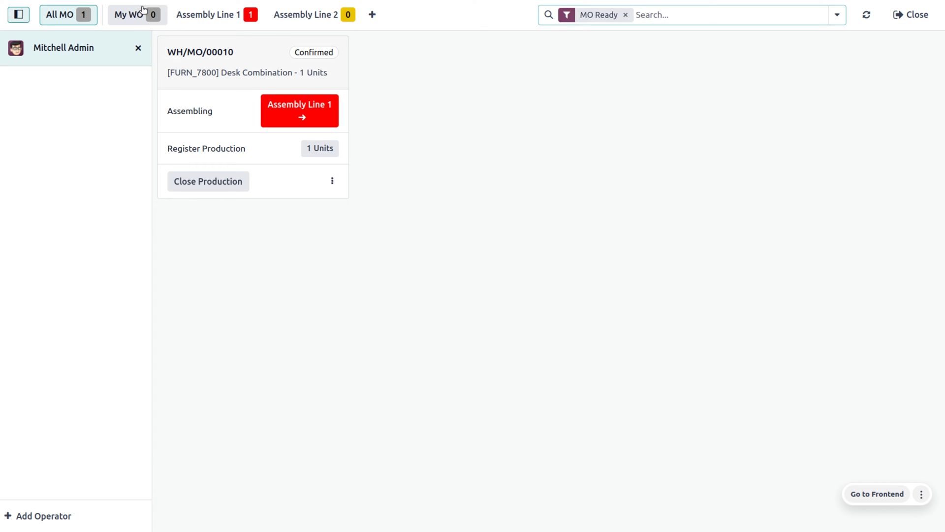
pyautogui.moveTo(26, 4)
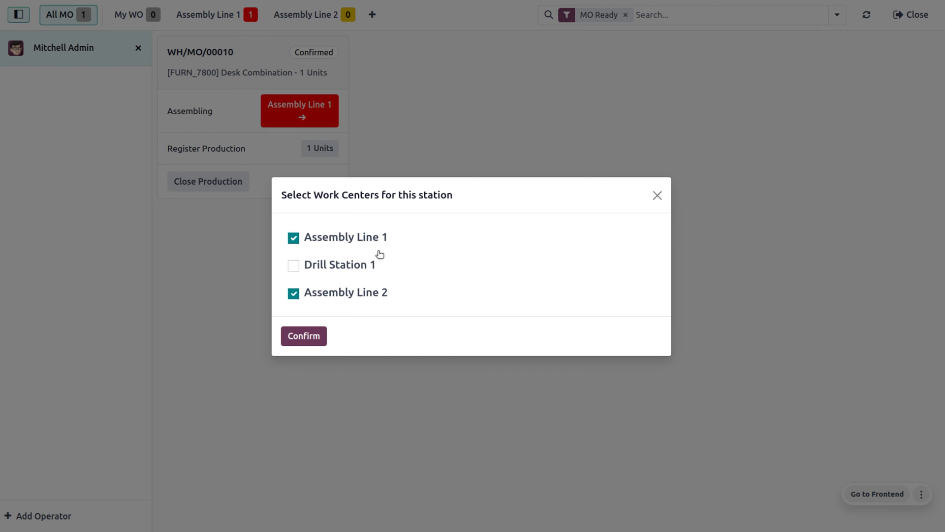
# Add Drill Station 1 to this station's work centers and bring up WH/MO/00010's extra actions
pyautogui.click(293, 266)
pyautogui.click(319, 335)
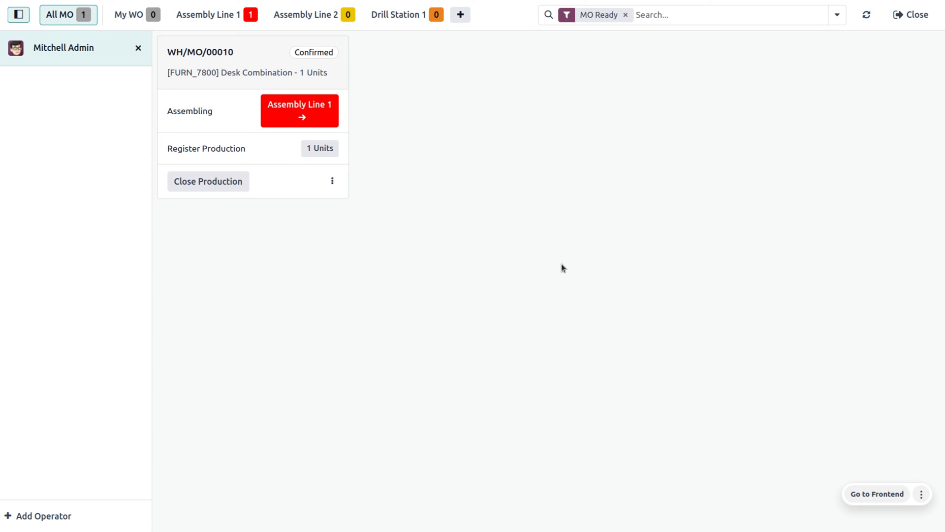
pyautogui.click(331, 182)
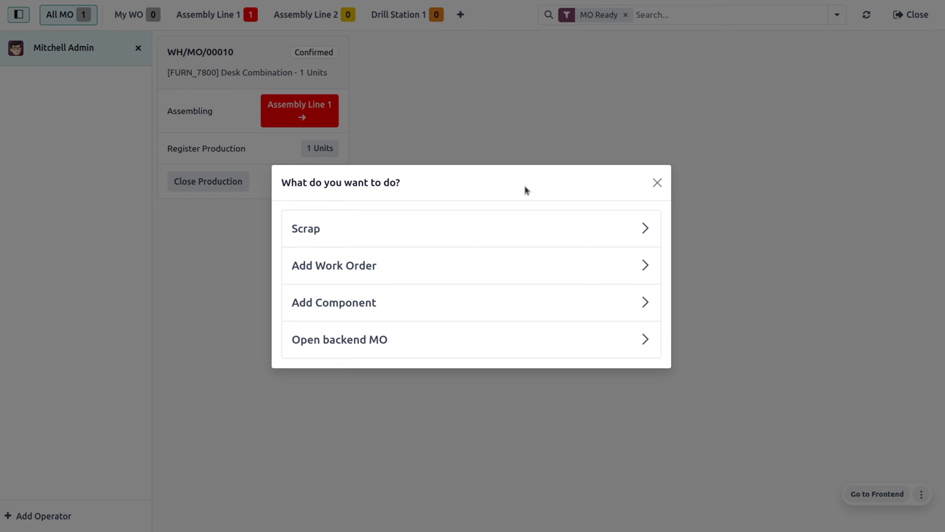
# Start a 'polish' work order on Assembly Line 2 with a 2.00 expected duration
pyautogui.click(602, 264)
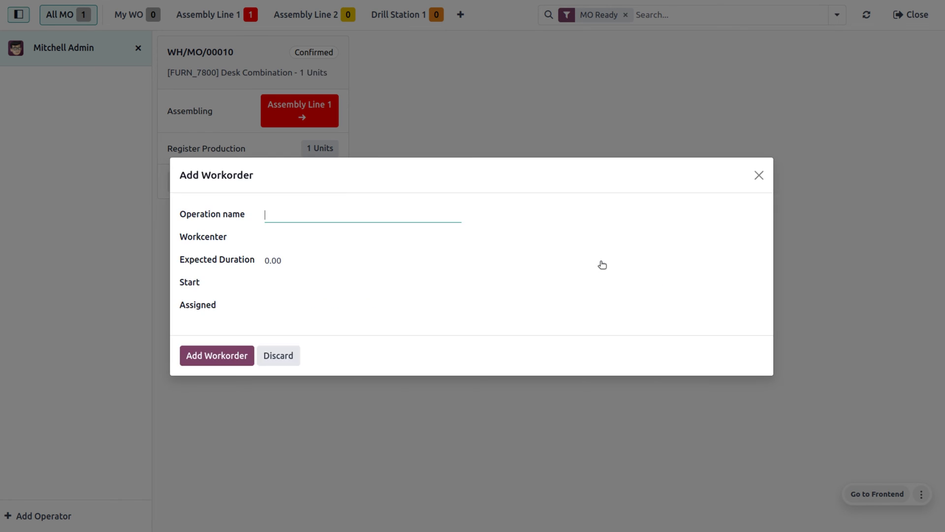
pyautogui.write('polish')
pyautogui.click(320, 237)
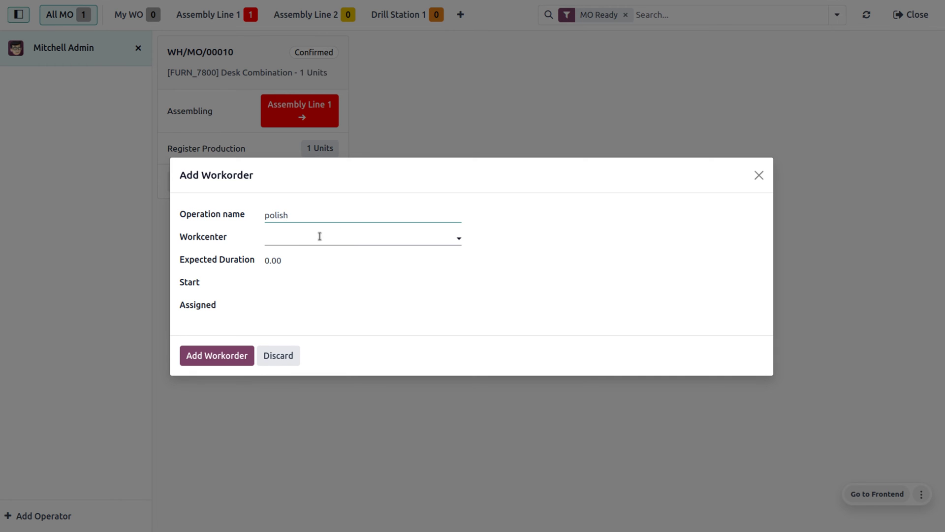
pyautogui.click(305, 240)
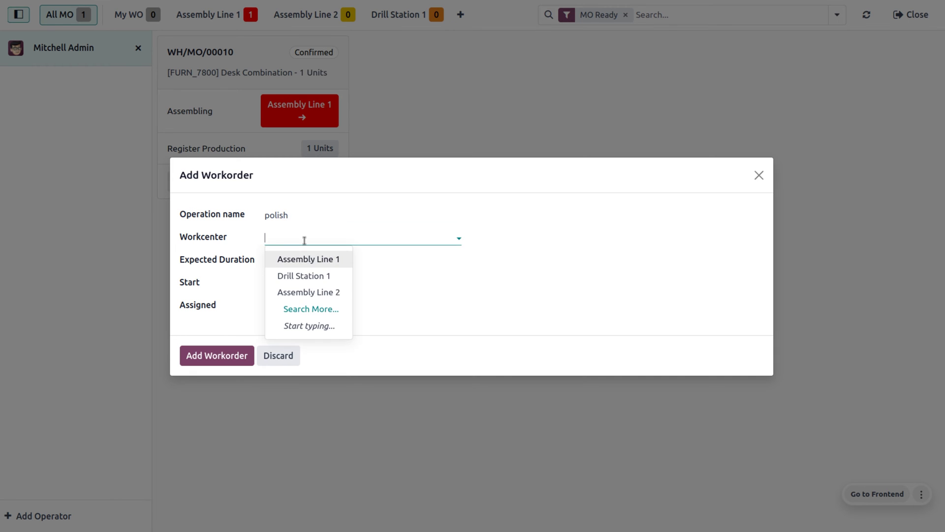
pyautogui.click(309, 292)
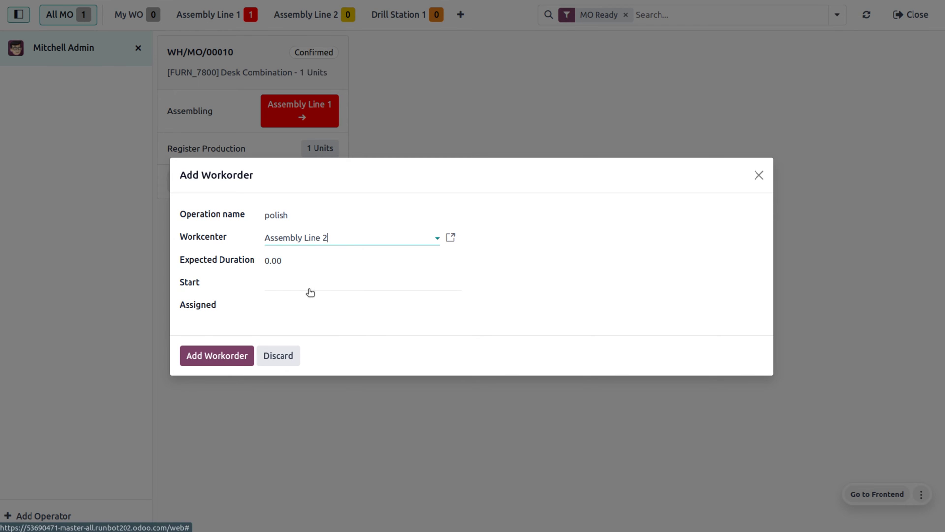
pyautogui.click(286, 260)
pyautogui.write('2')
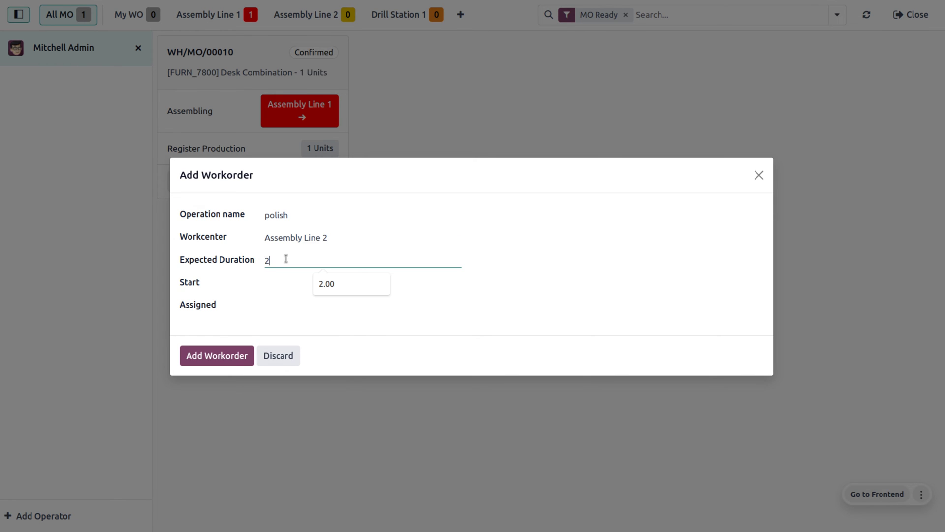
# Set its start date to November 15, 2023, assign two employees, and create the work order
pyautogui.click(265, 287)
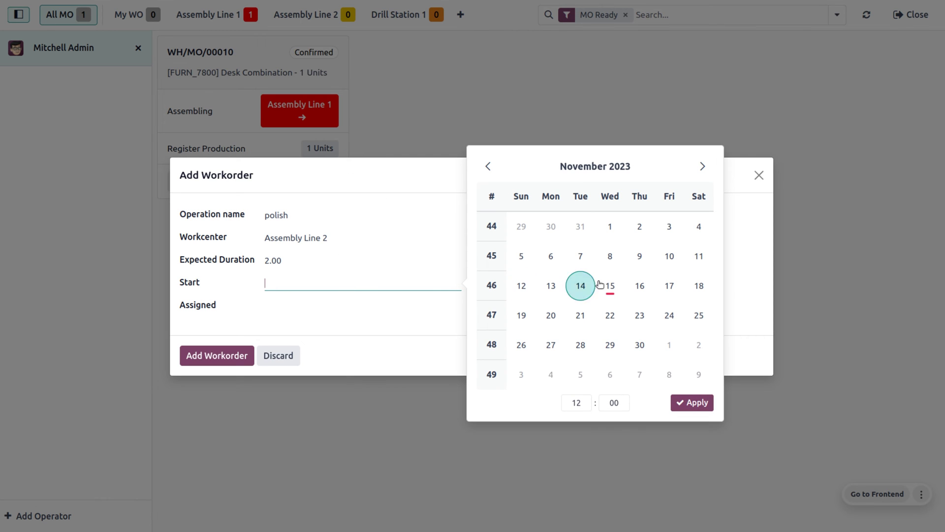
pyautogui.click(621, 287)
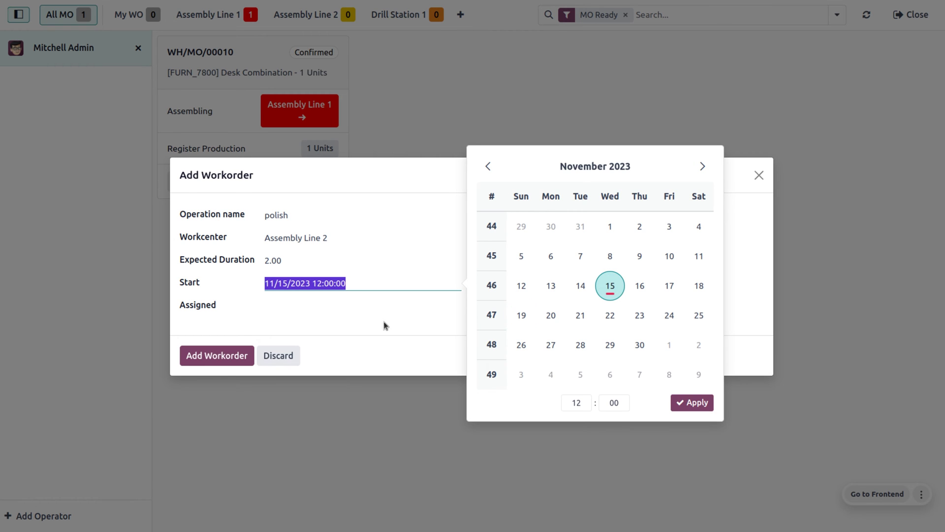
pyautogui.click(333, 308)
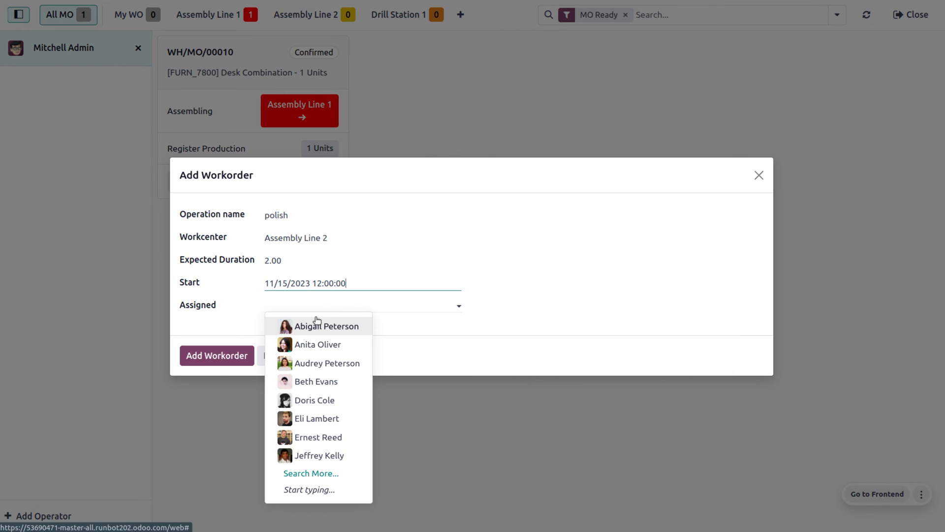
pyautogui.click(315, 319)
pyautogui.click(365, 307)
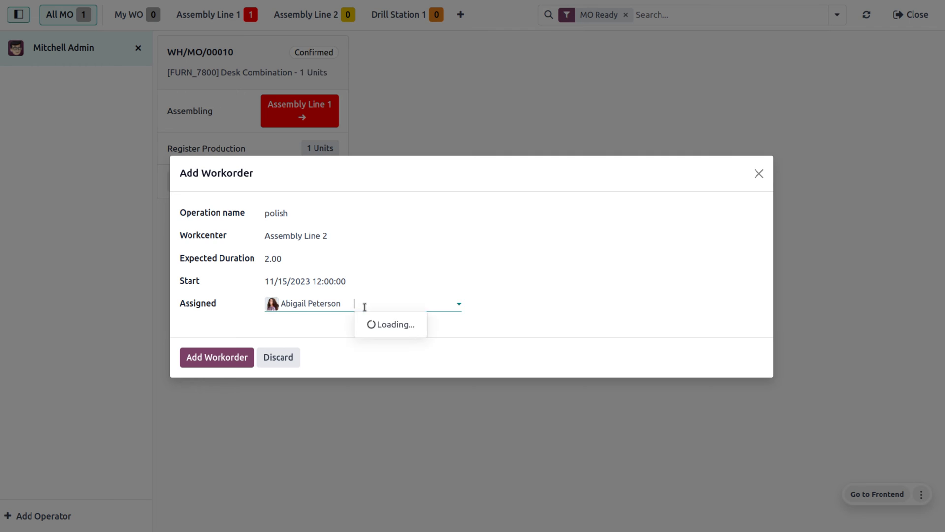
pyautogui.click(399, 326)
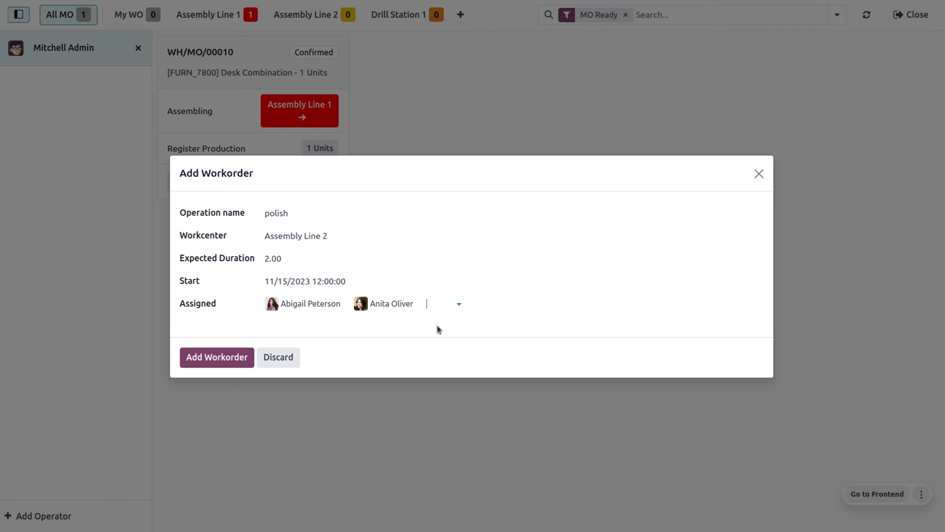
pyautogui.click(202, 362)
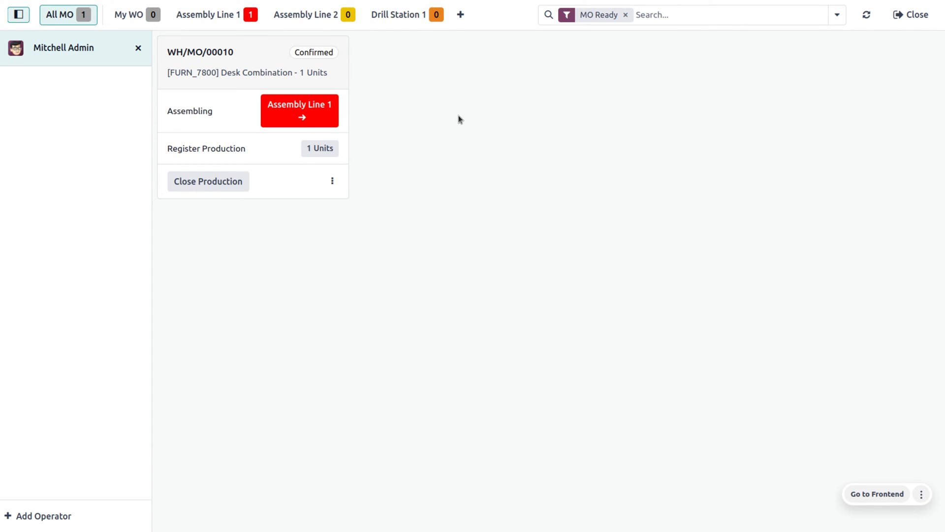
# Leave Shop Floor and open the Manufacturing app through an 'ma' search
pyautogui.click(922, 17)
pyautogui.write('ma')
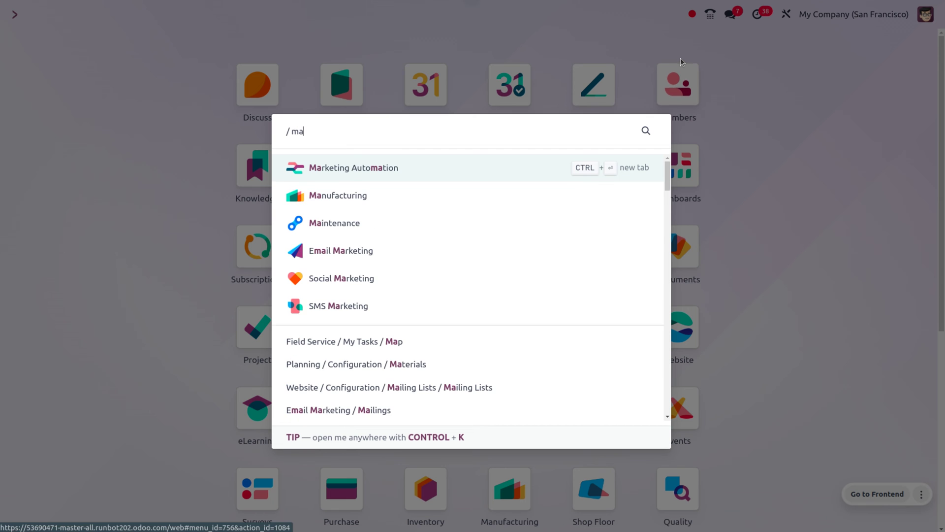
pyautogui.press('Down')
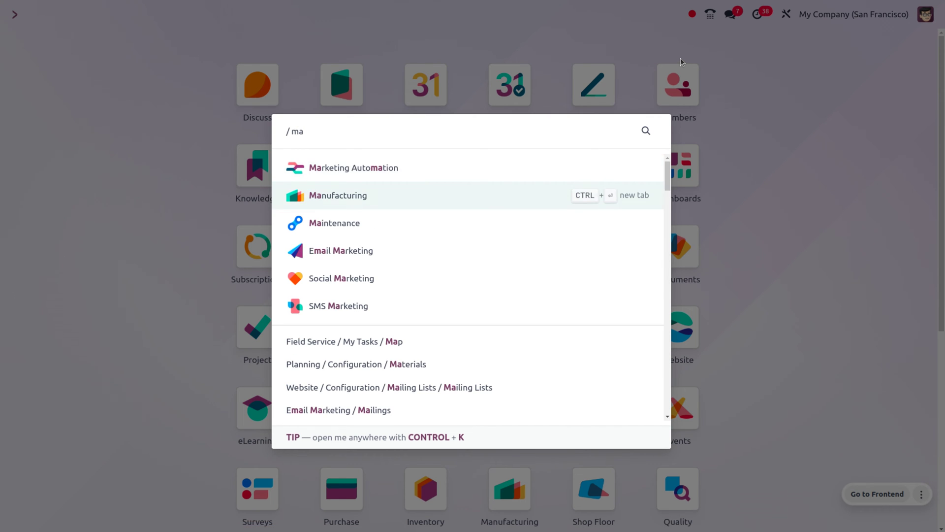
pyautogui.press('Return')
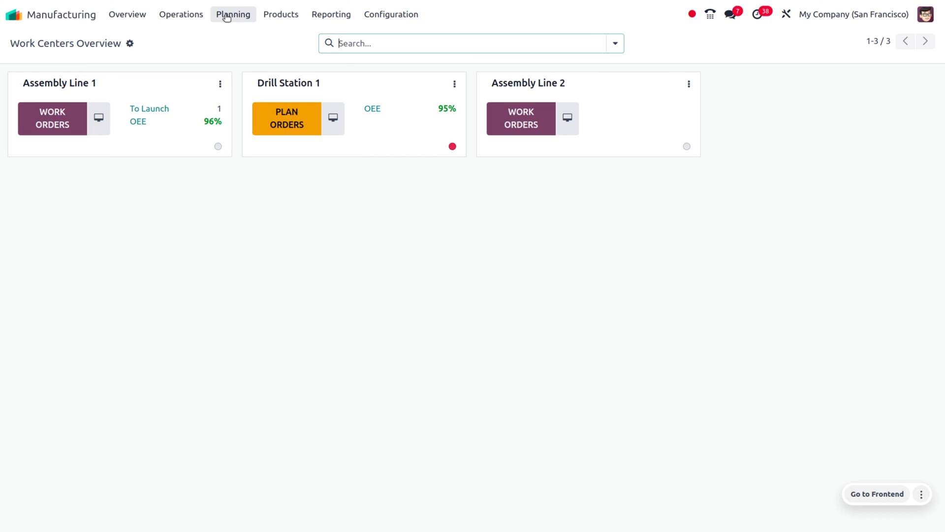
# Open WH/MO/00010's work orders: polish on Assembly Line 2 and Assembling on Assembly Line 1
pyautogui.click(187, 15)
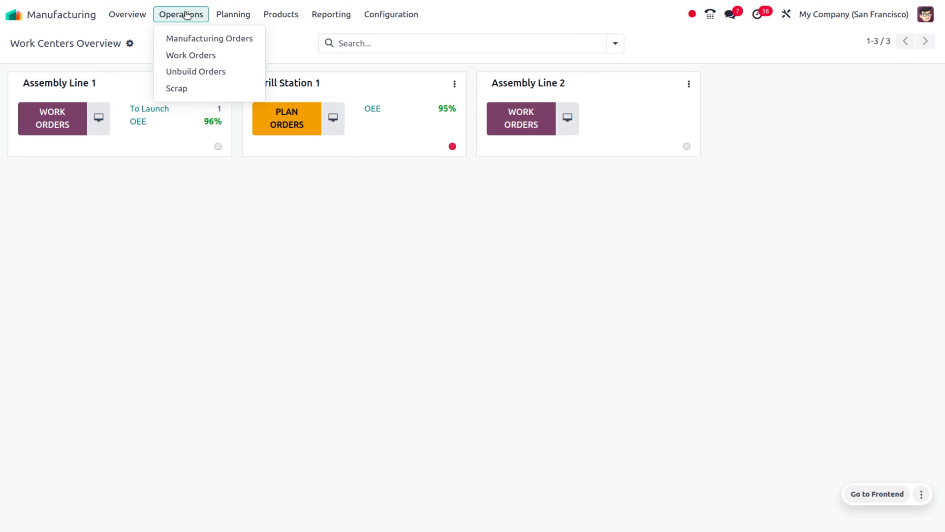
pyautogui.click(199, 43)
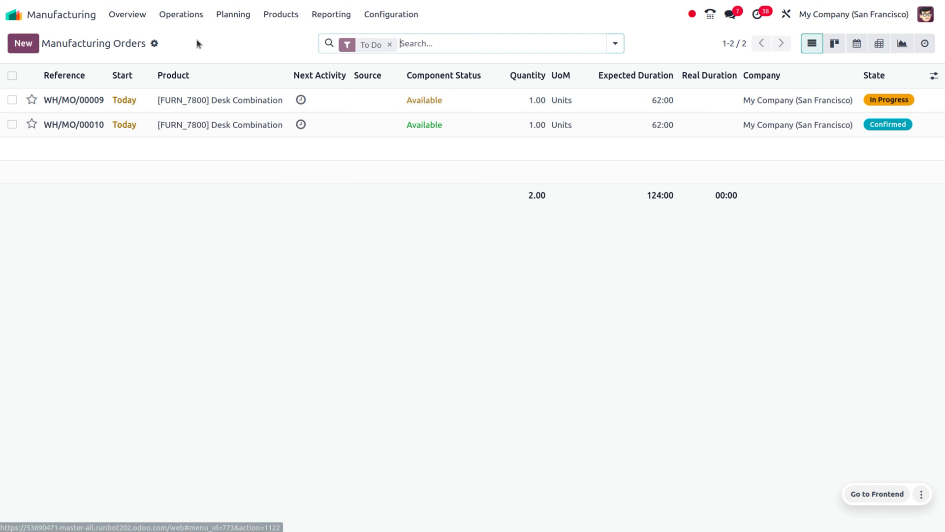
pyautogui.click(196, 125)
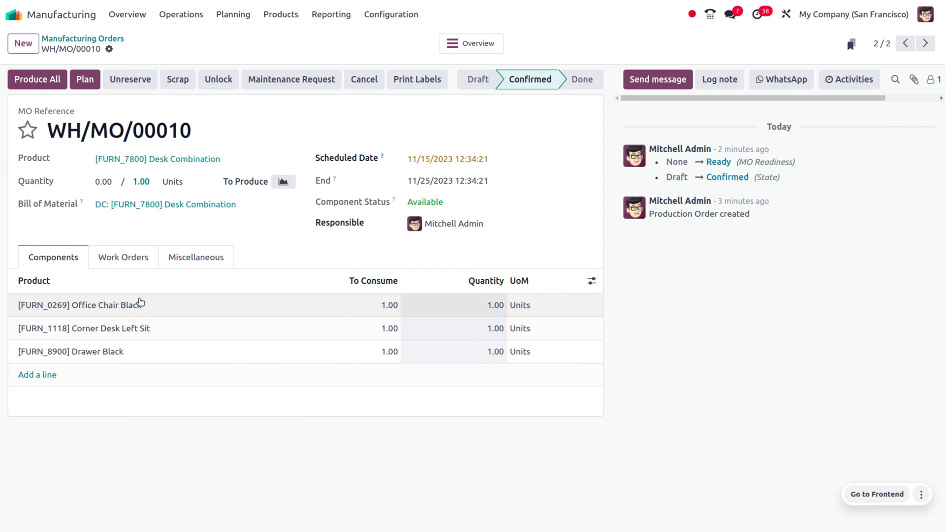
pyautogui.click(106, 256)
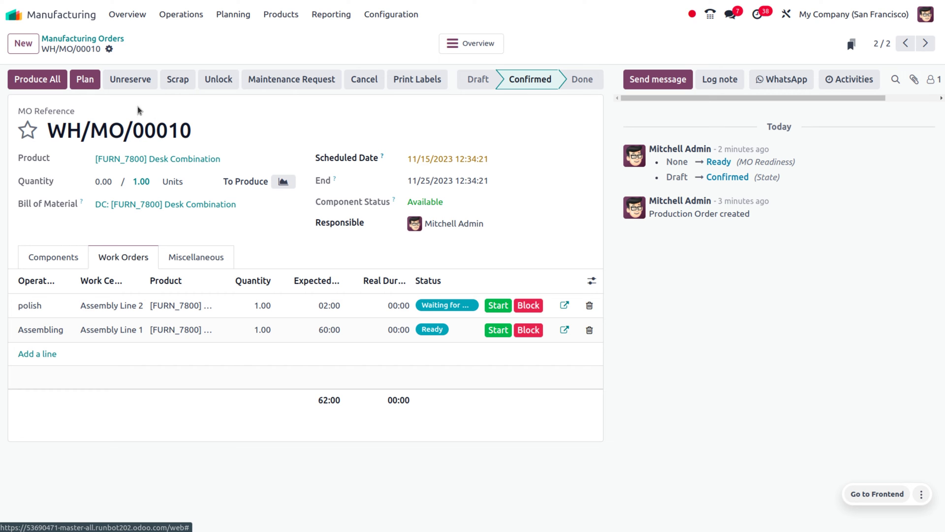
# Reopen Shop Floor through an 'sh' search and bring up WH/MO/00010's extra actions
pyautogui.click(14, 19)
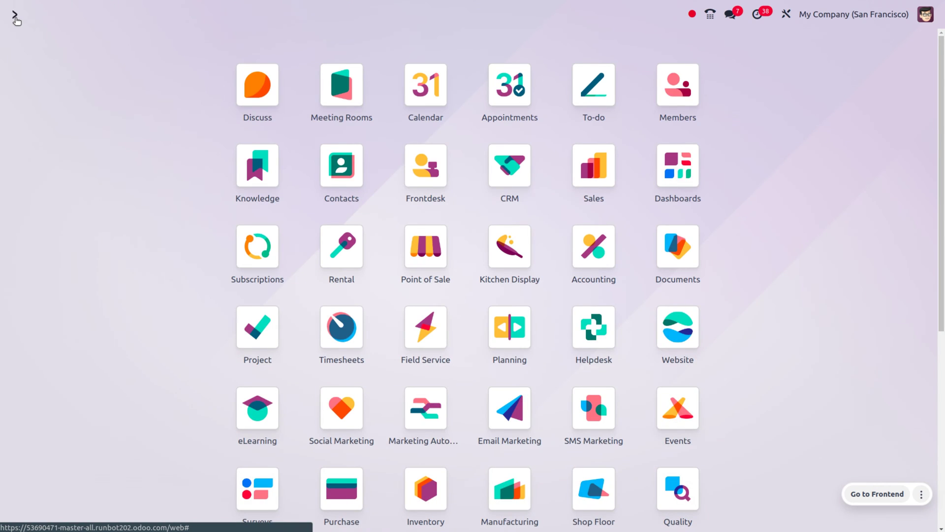
pyautogui.write('sh')
pyautogui.press('Return')
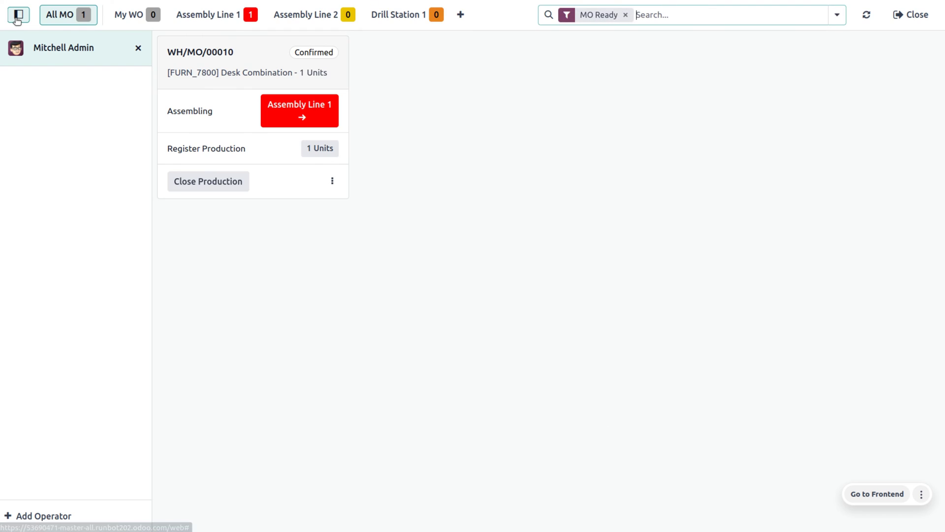
pyautogui.click(331, 185)
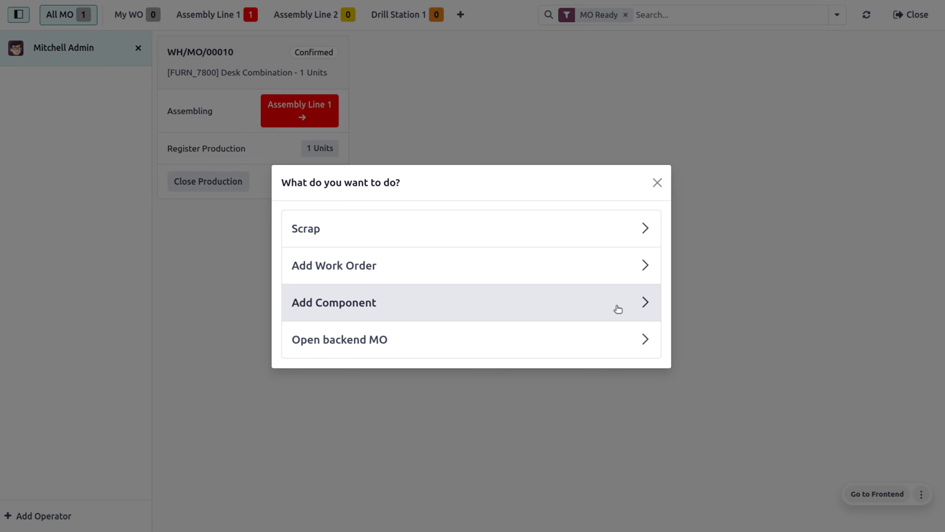
# Add 2 Units of [FURN_8855] Drawer as a component to WH/MO/00010
pyautogui.click(643, 309)
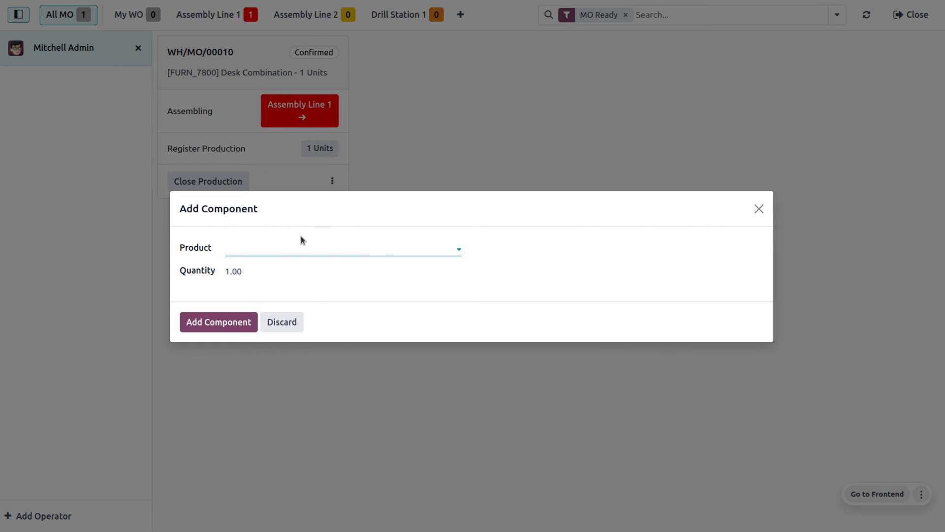
pyautogui.click(282, 247)
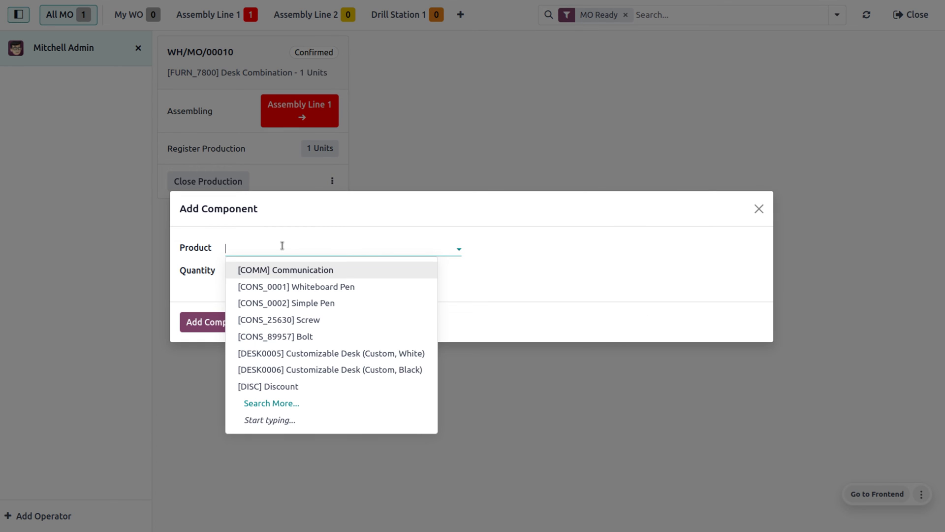
pyautogui.write('Dra')
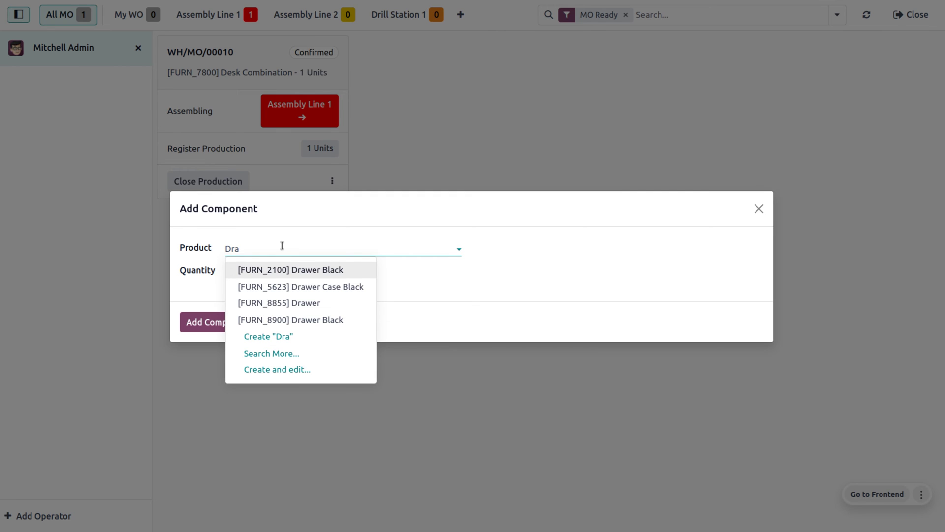
pyautogui.press('Down')
pyautogui.press('Down')
pyautogui.press('Return')
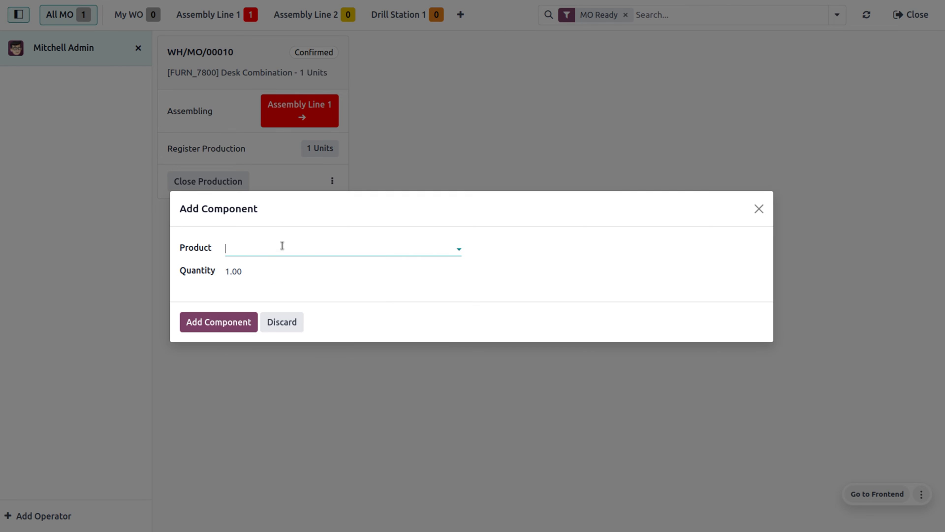
pyautogui.click(247, 273)
pyautogui.press('BackSpace')
pyautogui.write('2')
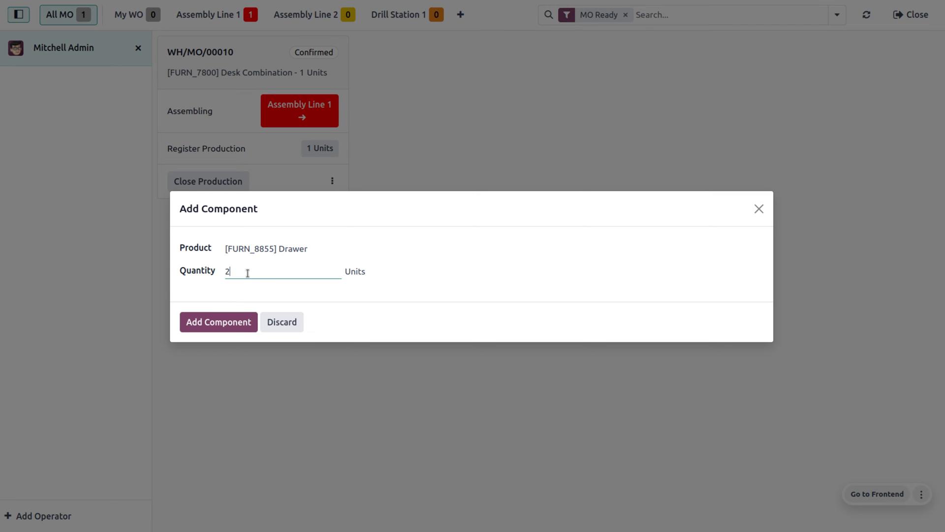
pyautogui.click(232, 323)
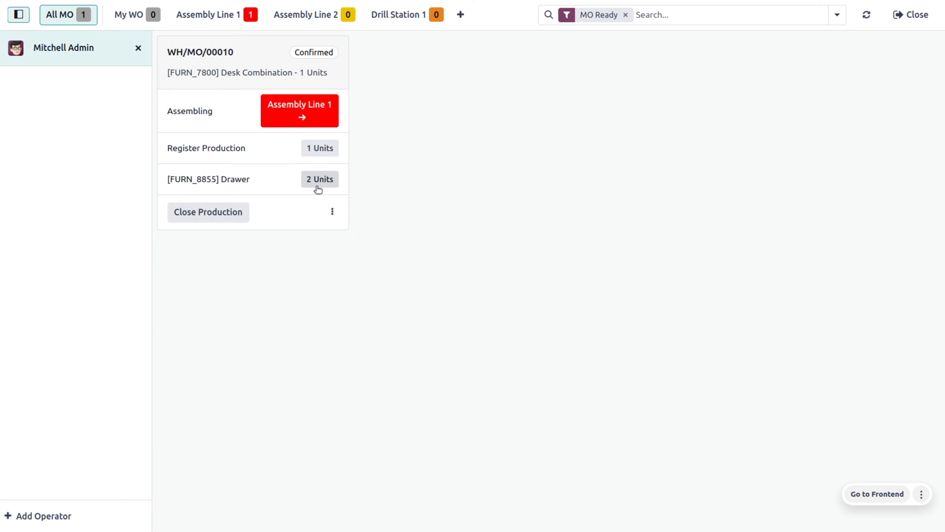
pyautogui.click(332, 212)
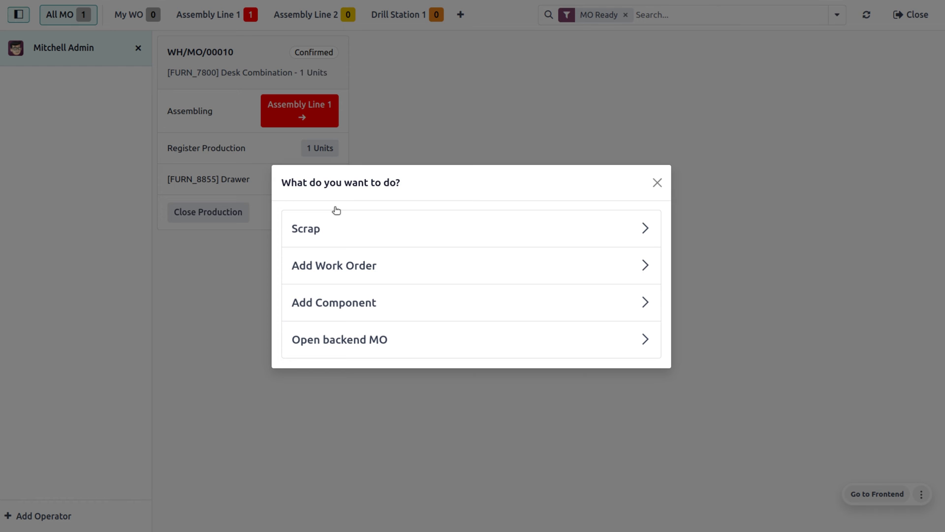
pyautogui.click(338, 342)
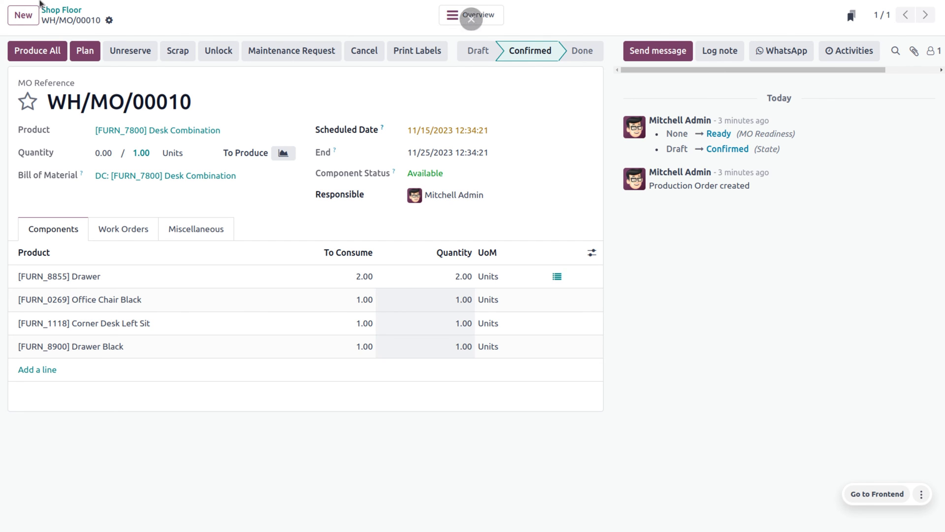
pyautogui.click(56, 12)
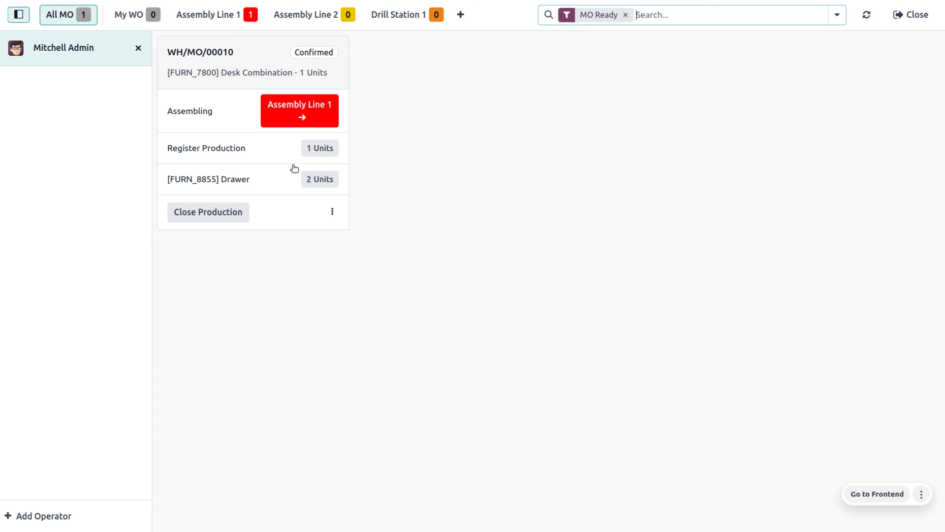
# Start and finish the Assembling work order in the WH/MO/00010 backend form, then return to Shop Floor
pyautogui.click(332, 211)
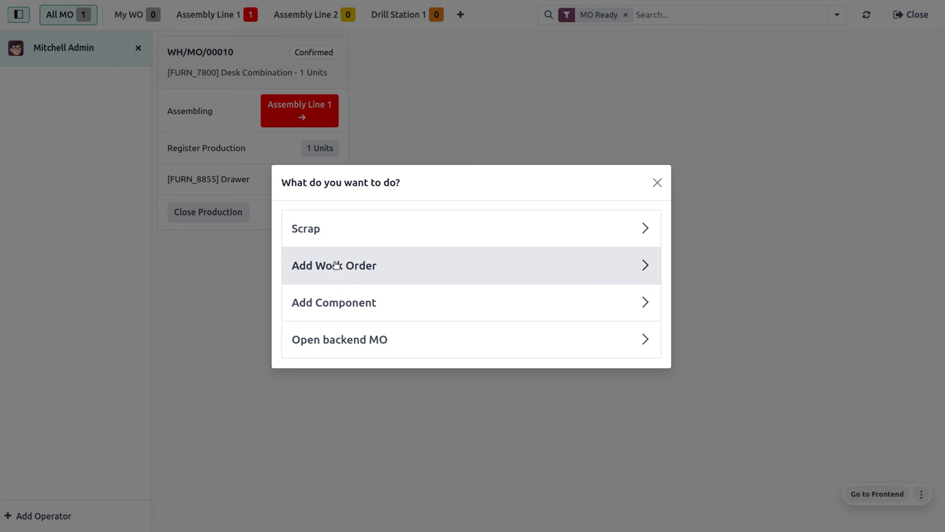
pyautogui.click(400, 335)
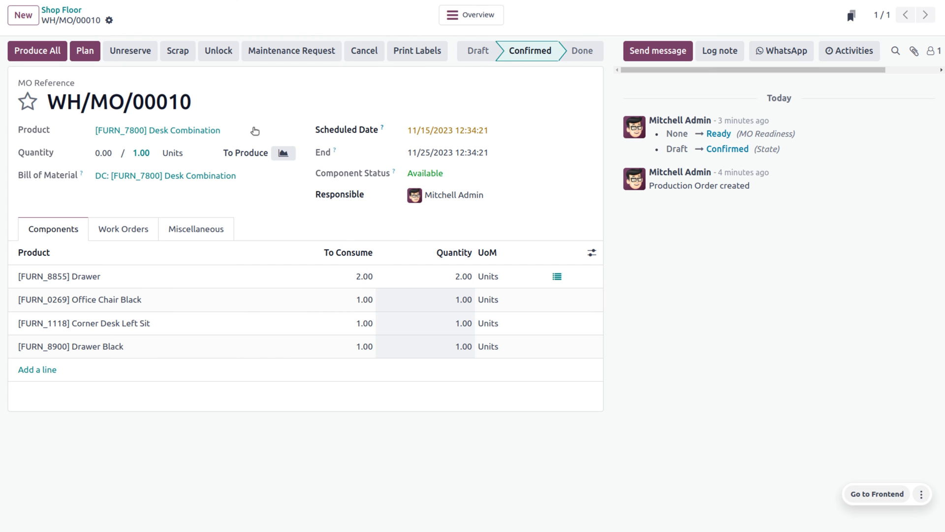
pyautogui.click(105, 229)
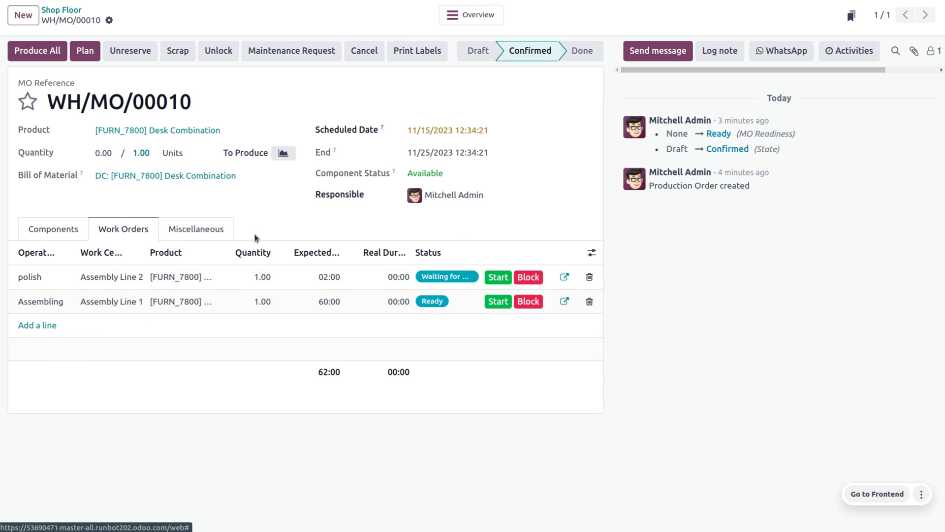
pyautogui.click(498, 302)
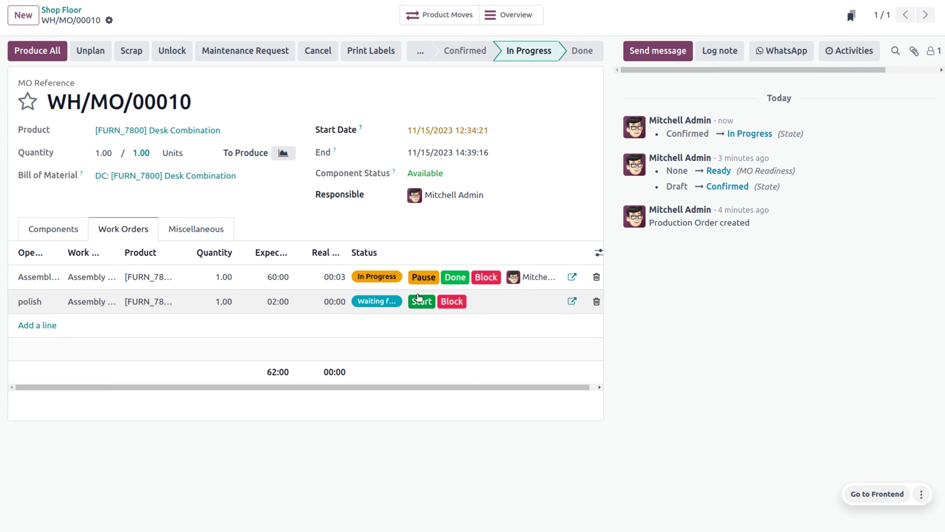
pyautogui.click(455, 278)
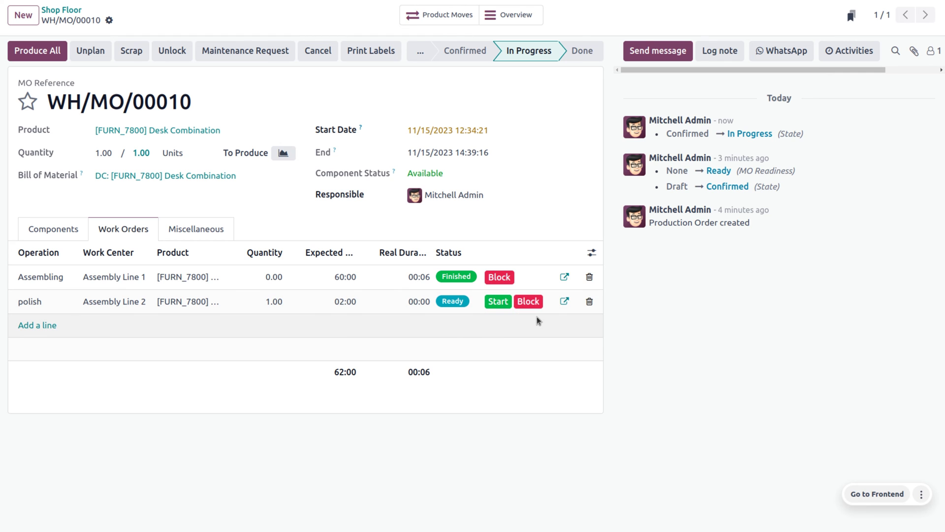
pyautogui.click(58, 10)
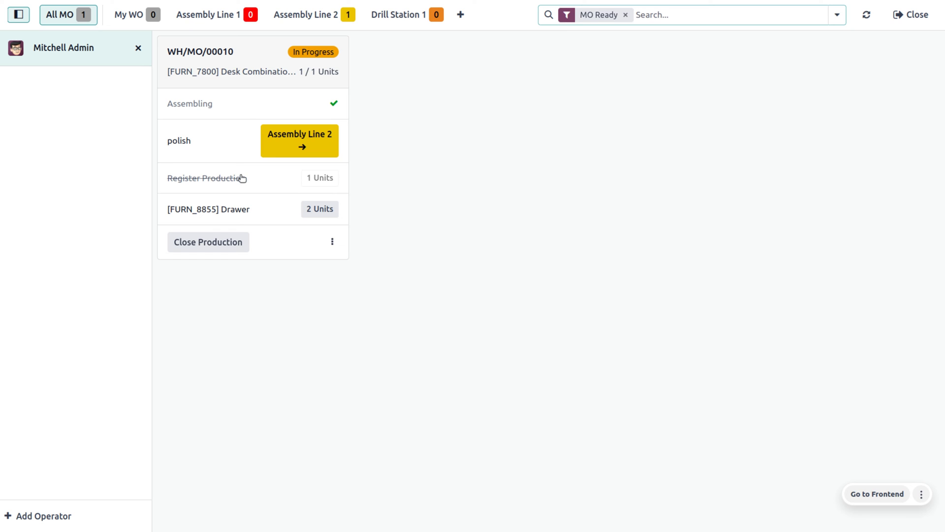
# Check the Drawer component's detailed operations, then bring up WH/MO/00010's extra actions
pyautogui.click(244, 212)
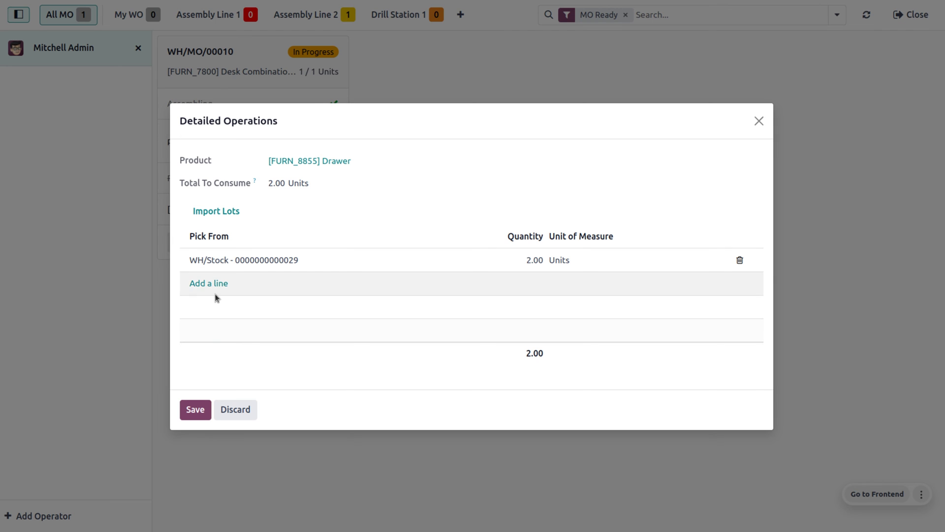
pyautogui.click(759, 121)
pyautogui.click(333, 242)
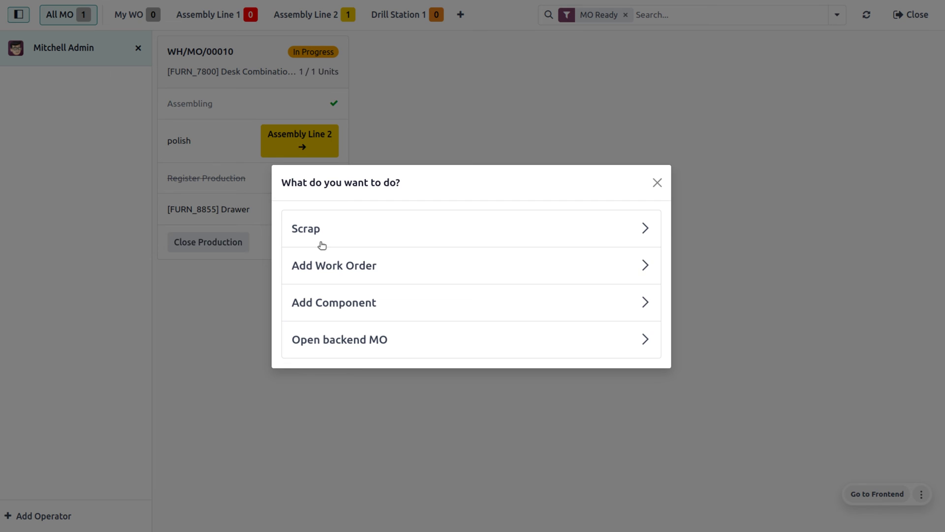
# Start and finish the polish work order in the WH/MO/00010 backend form, then return to Shop Floor
pyautogui.click(344, 336)
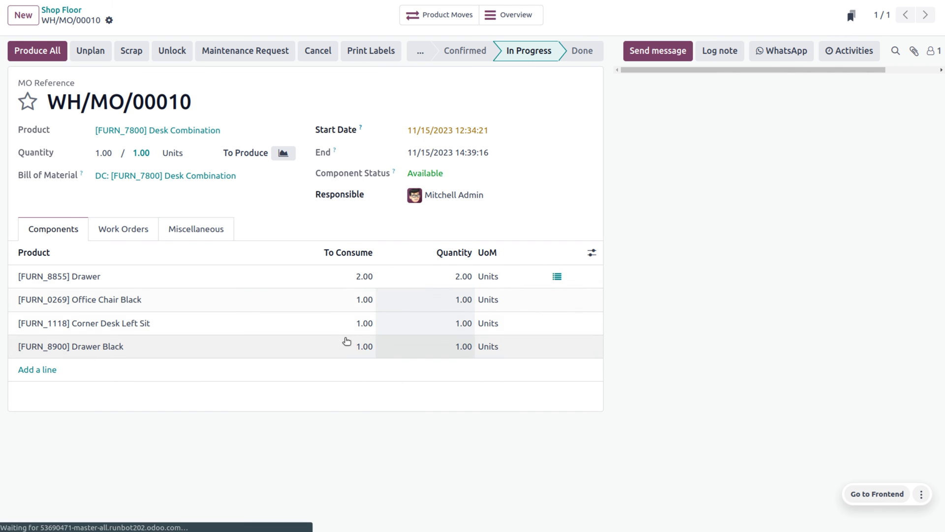
pyautogui.click(132, 231)
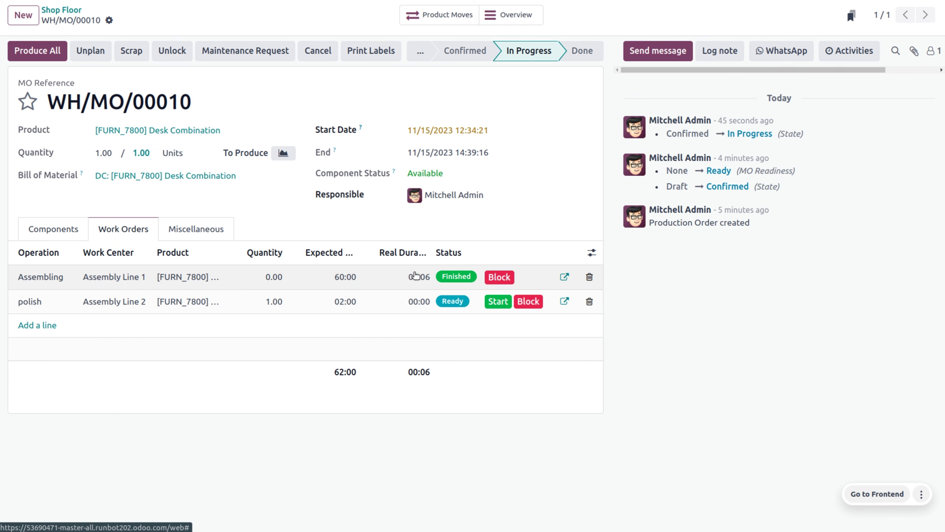
pyautogui.click(498, 301)
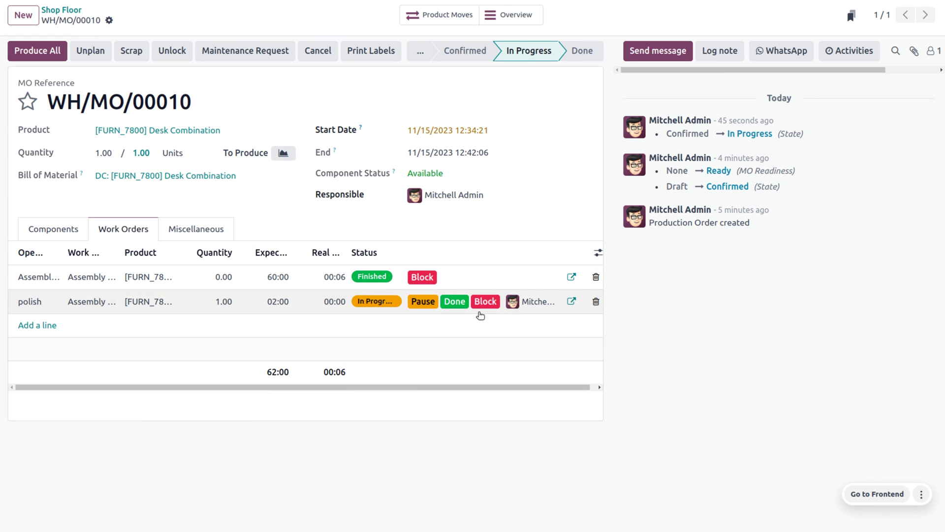
pyautogui.click(458, 305)
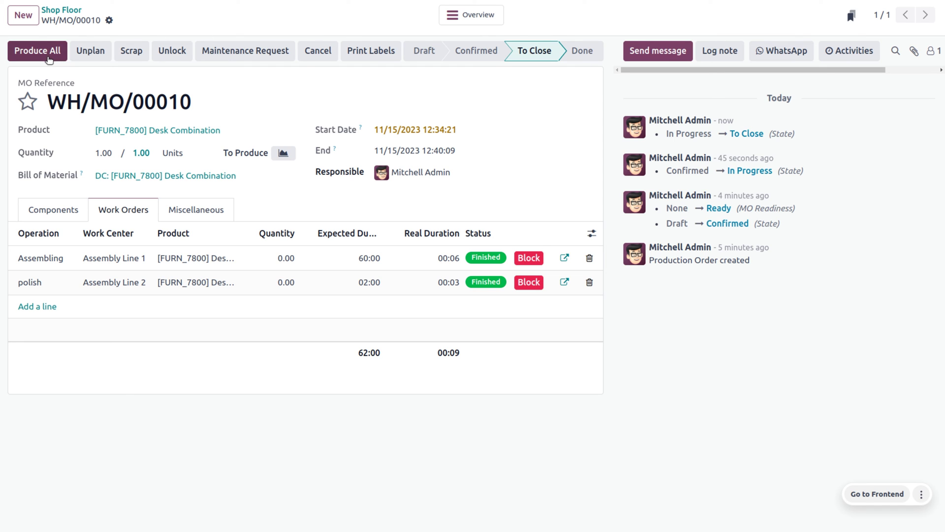
pyautogui.click(61, 10)
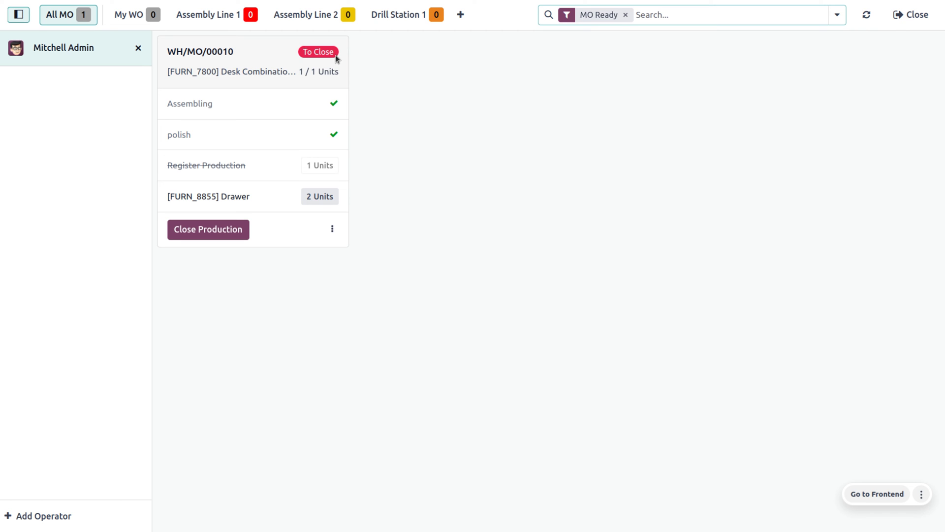
# Close production of WH/MO/00010, undo it once, then close it for good
pyautogui.click(217, 229)
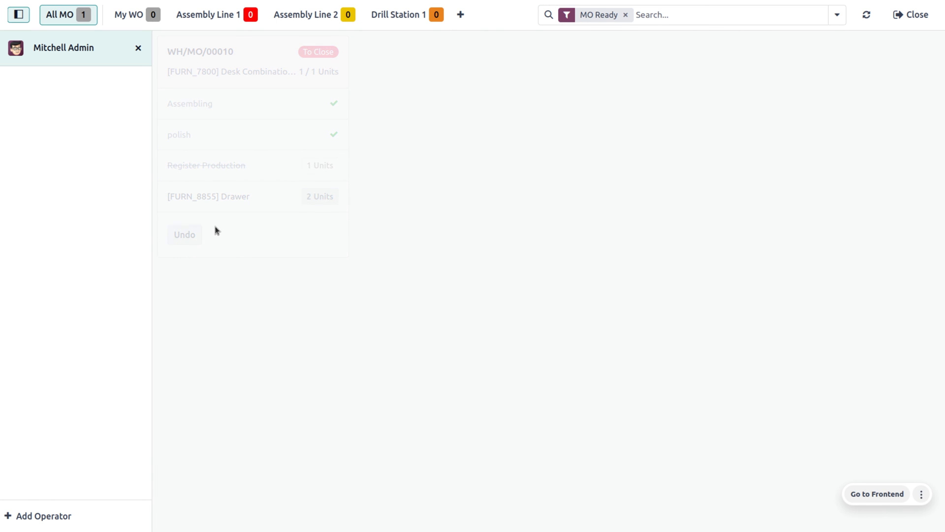
pyautogui.click(187, 238)
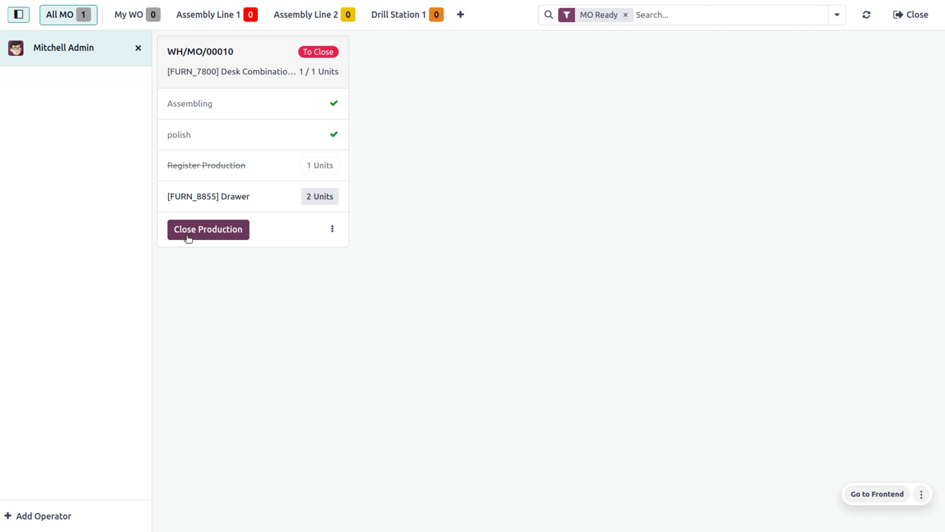
pyautogui.click(187, 231)
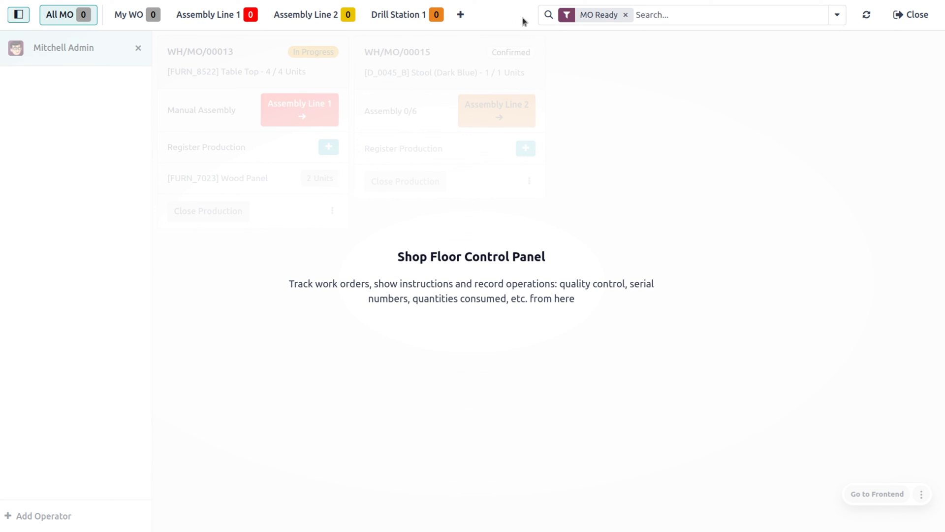
# Clear the MO Ready filter and bring up the extra actions for WH/MO/00009
pyautogui.click(626, 15)
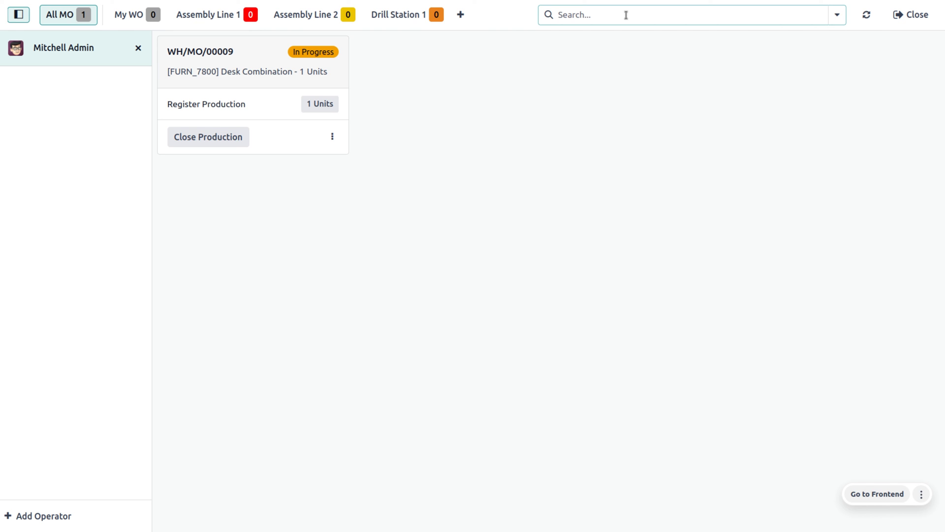
pyautogui.click(332, 135)
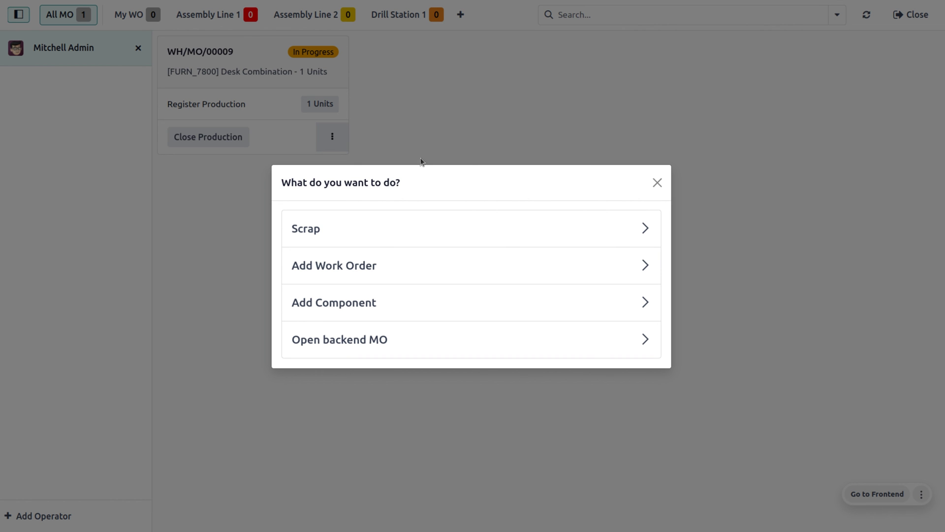
# Scrap 1.00 unit of [FURN_0269] Office Chair Black from WH/MO/00009
pyautogui.click(527, 225)
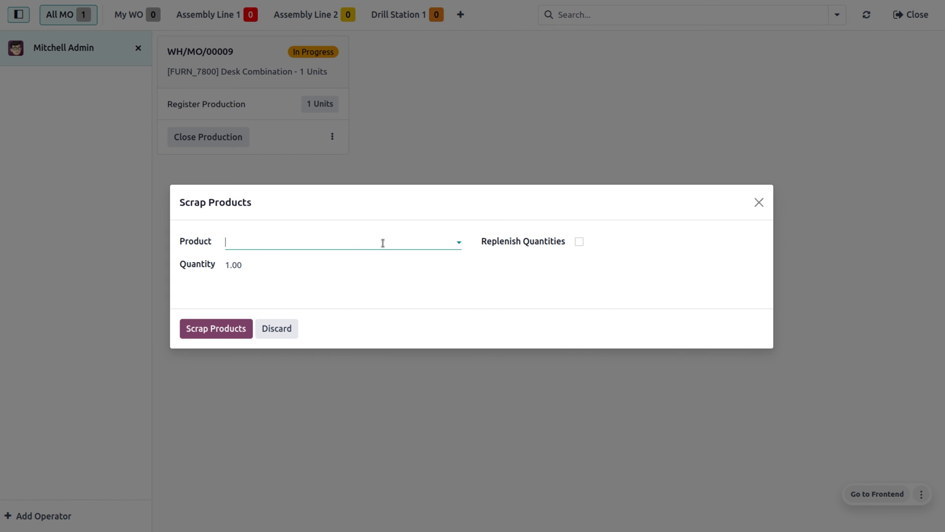
pyautogui.click(358, 238)
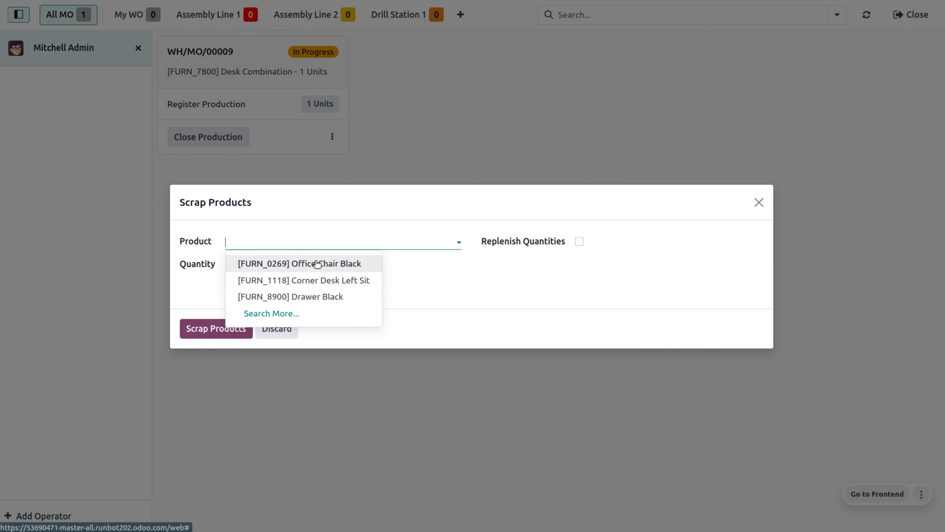
pyautogui.click(317, 264)
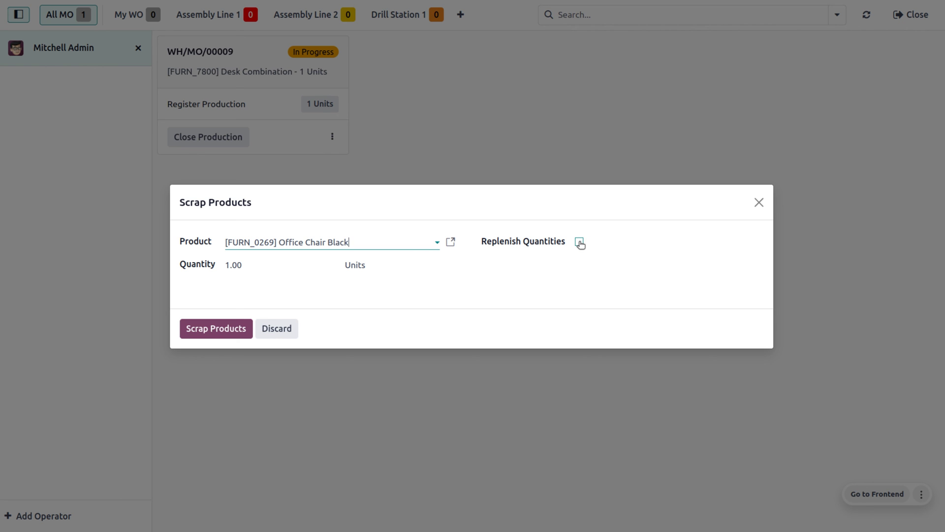
pyautogui.click(228, 328)
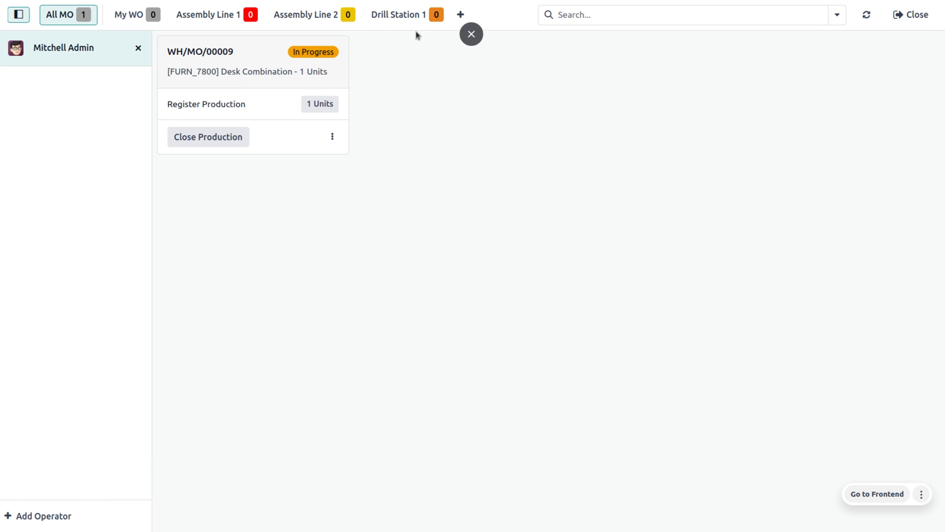
# Leave the Shop Floor and open the Manufacturing app via the 'man' search
pyautogui.click(910, 15)
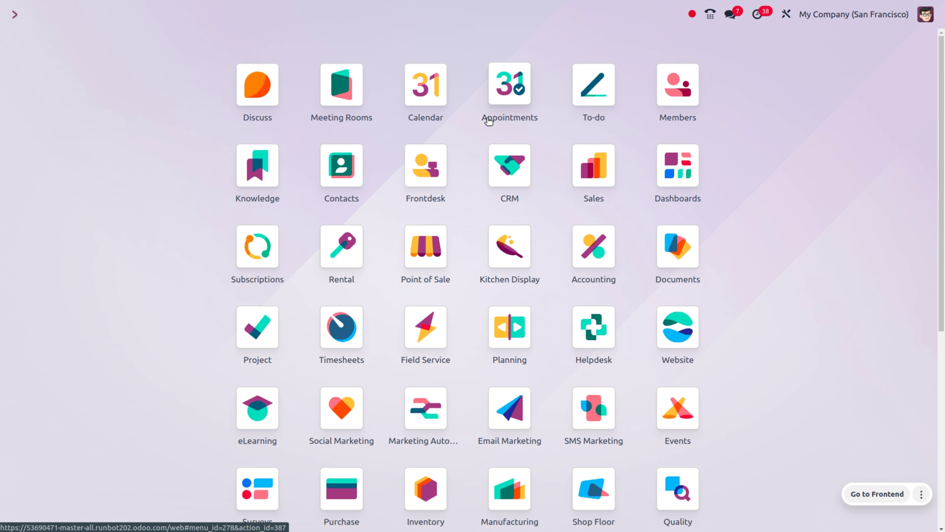
pyautogui.write('man')
pyautogui.press('Return')
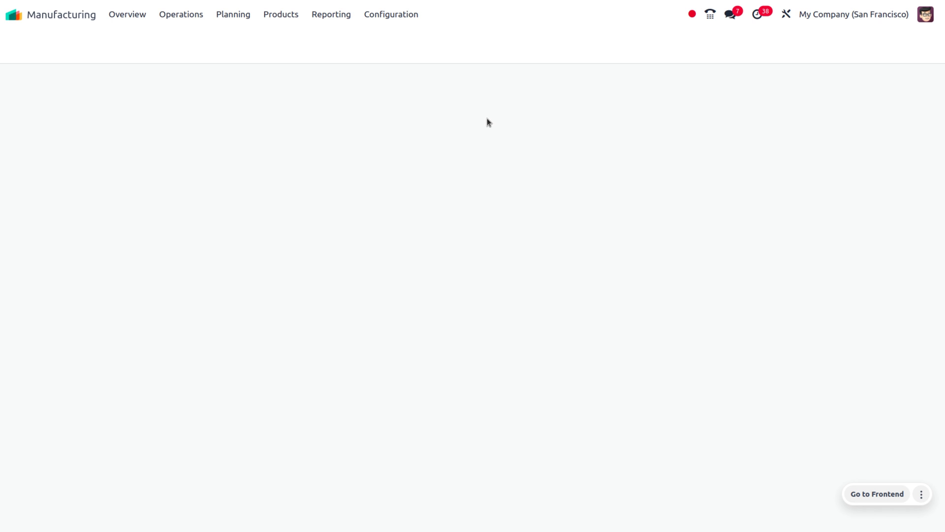
# Review scrap order SP/00001 under Operations > Scrap, then go to the apps home menu
pyautogui.click(181, 14)
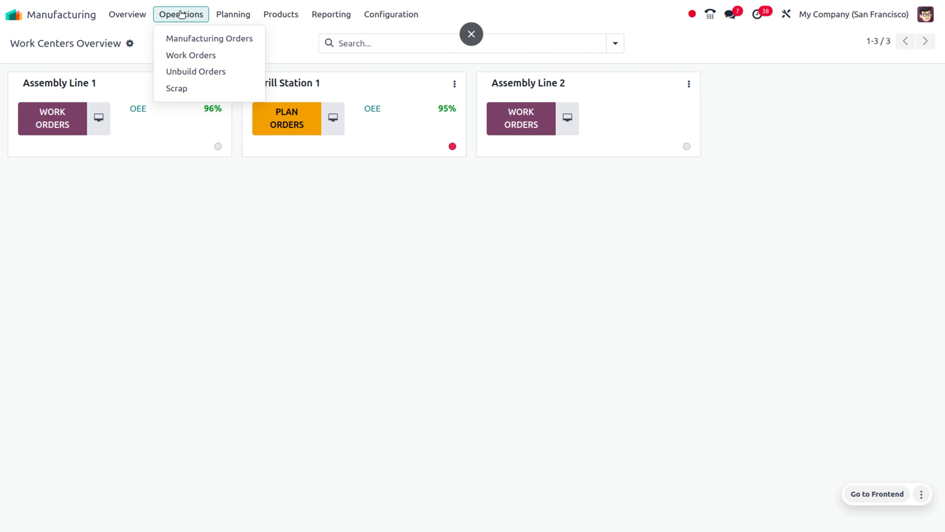
pyautogui.click(180, 88)
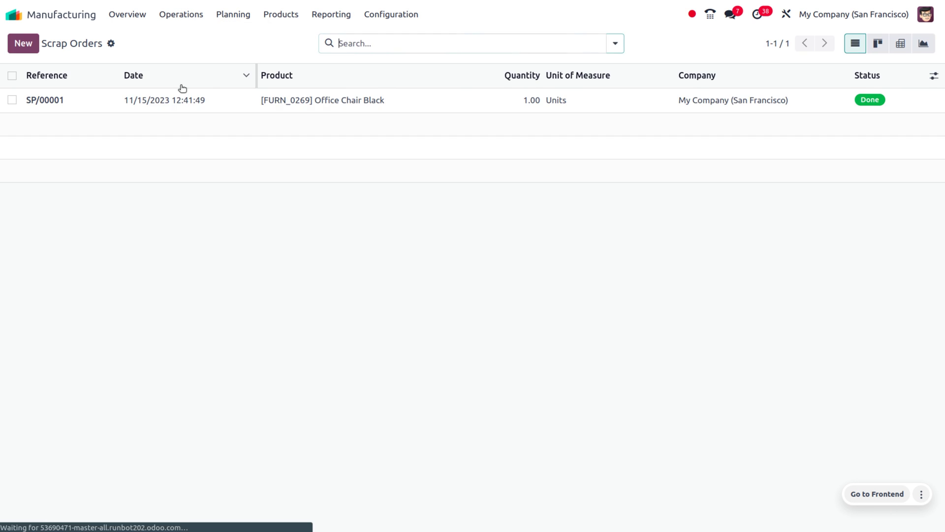
pyautogui.click(81, 106)
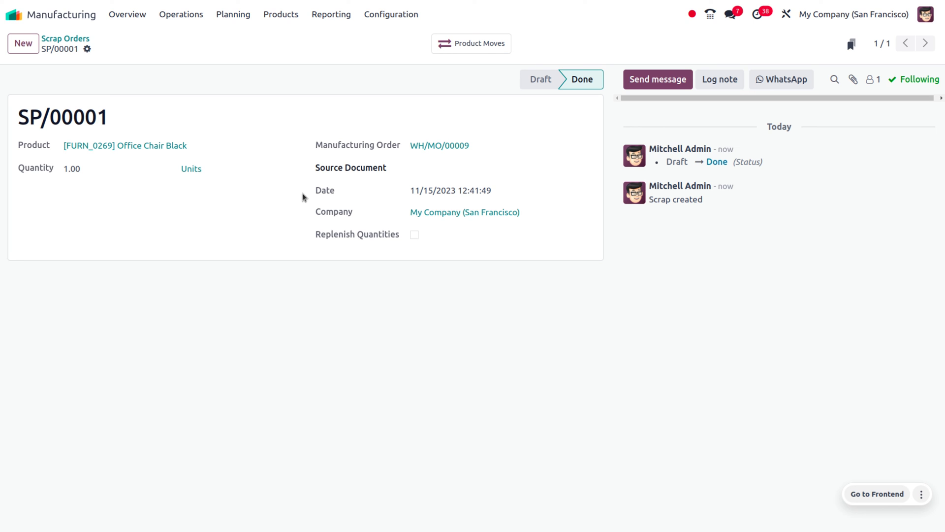
pyautogui.click(17, 15)
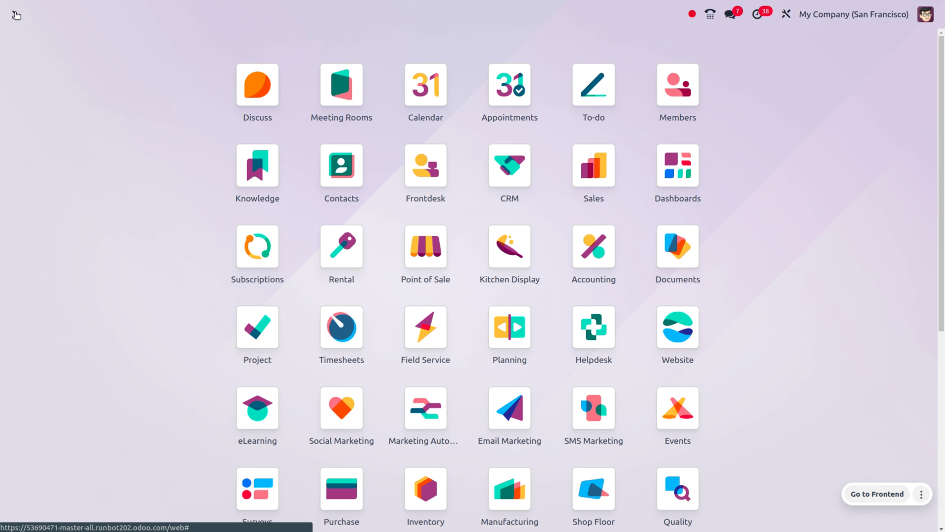